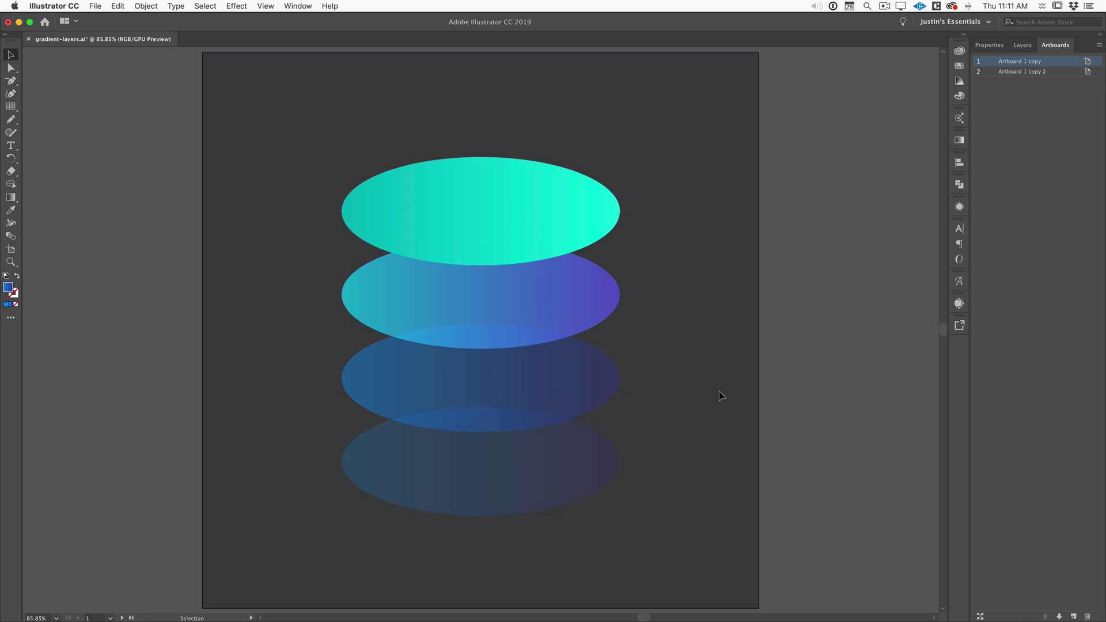
Step: Switch to the blank second artboard, show its document properties, and select the Rectangle Tool
{"action": "left_click", "coordinate": [1056, 73]}
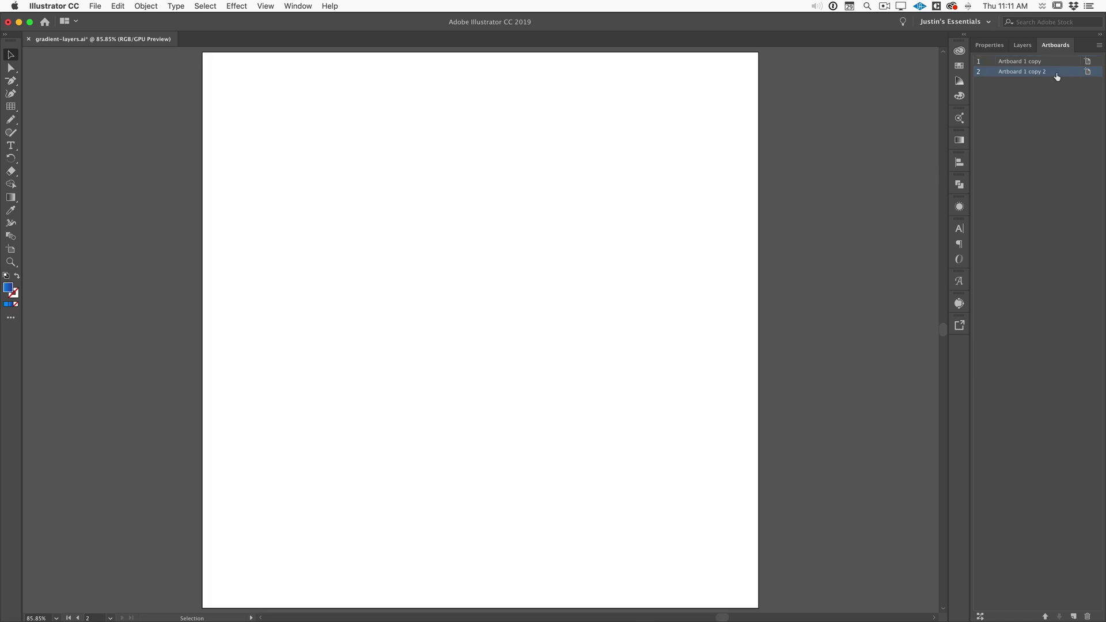
{"action": "left_click", "coordinate": [989, 45]}
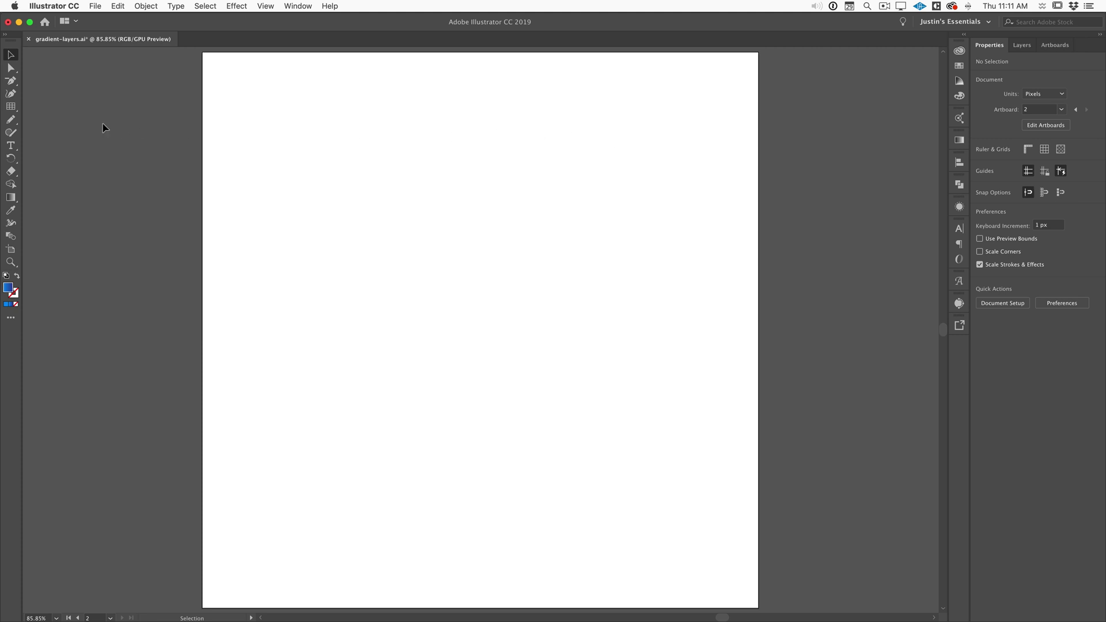
{"action": "left_click", "coordinate": [10, 109]}
{"action": "left_click_drag", "start_coordinate": [9, 108], "coordinate": [56, 107]}
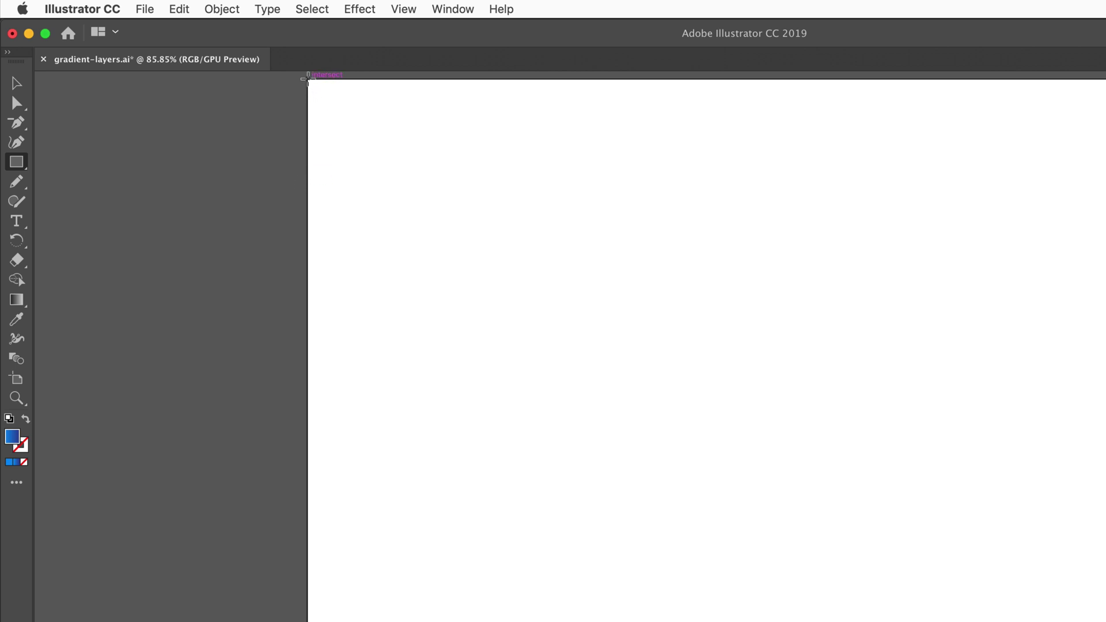
Step: Create a 1000 × 1000 px rectangle at the artboard corner
{"action": "left_click", "coordinate": [307, 77]}
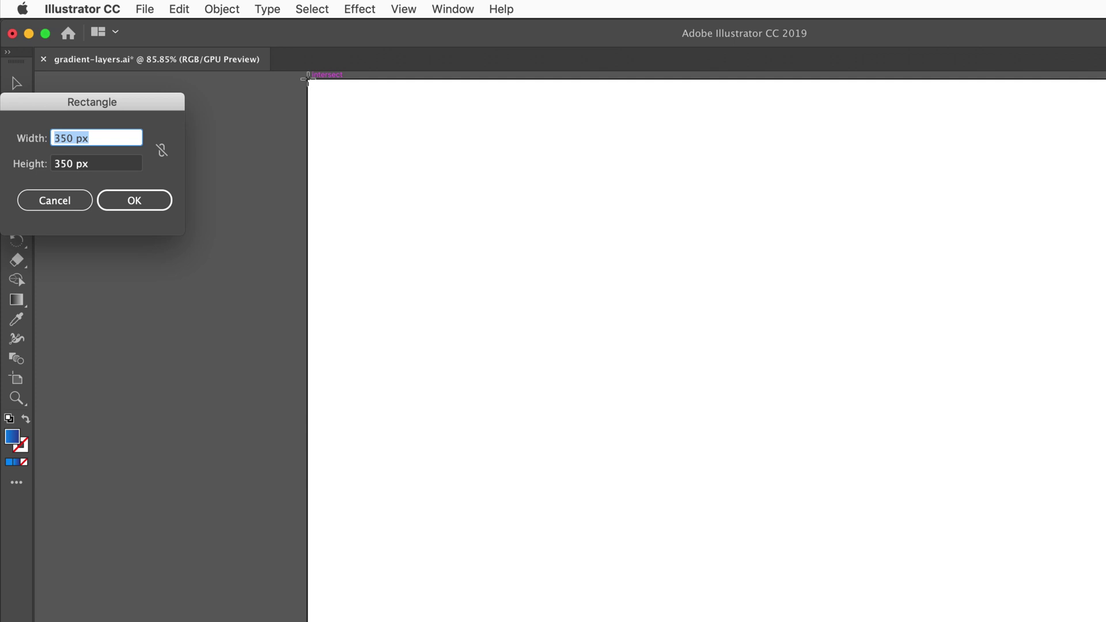
{"action": "type", "text": "1000"}
{"action": "key", "text": "Tab"}
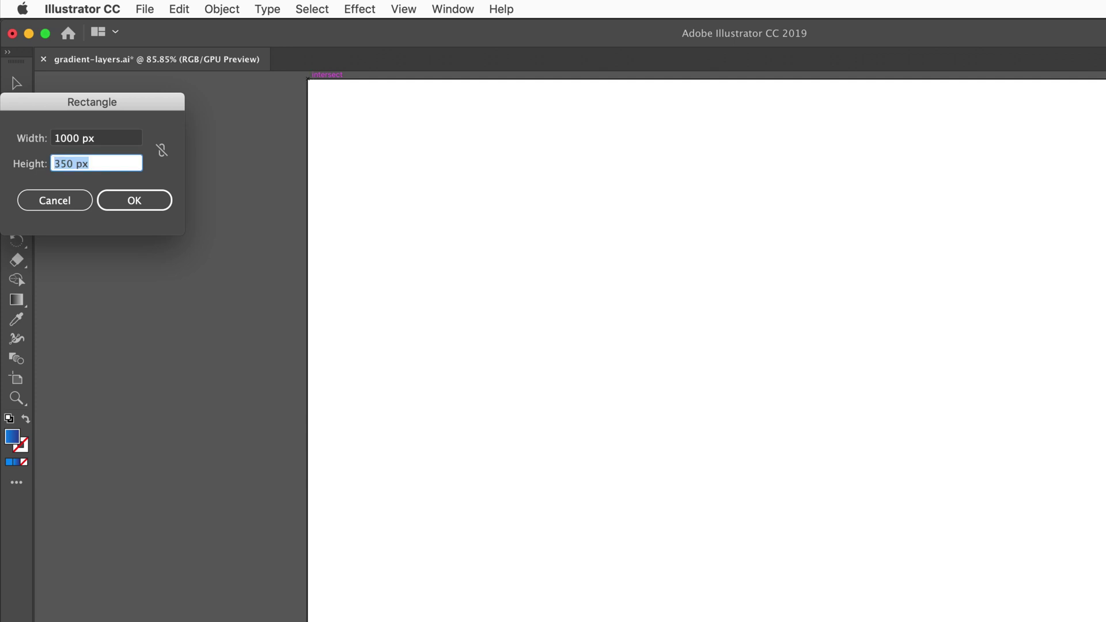
{"action": "type", "text": "1000"}
{"action": "key", "text": "Return"}
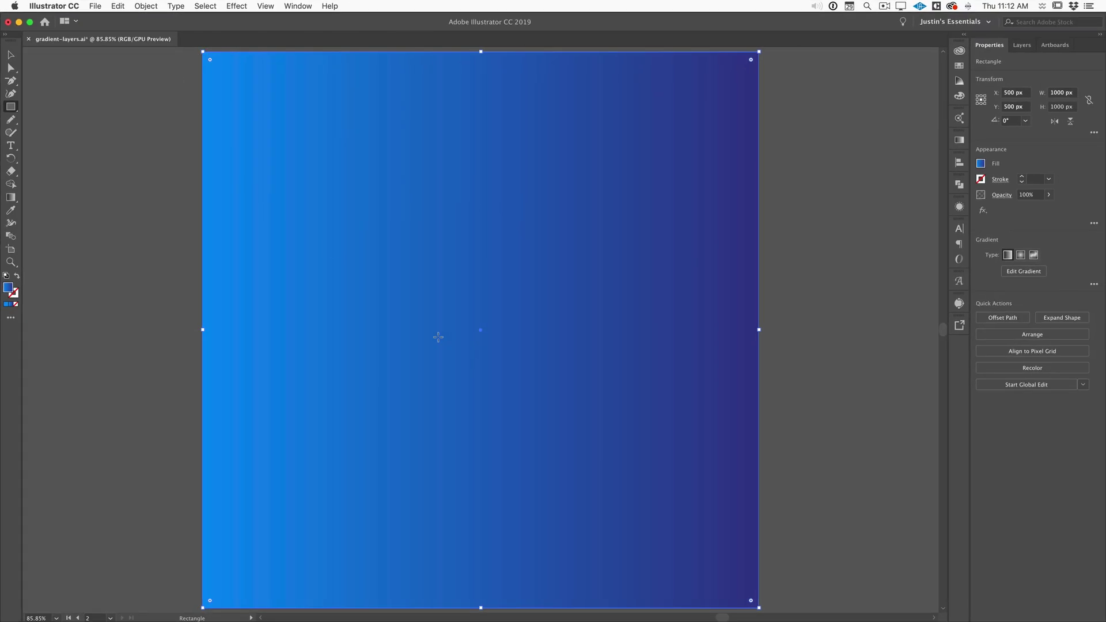
Step: Fill the rectangle with dark grey #222222
{"action": "double_click", "coordinate": [9, 291]}
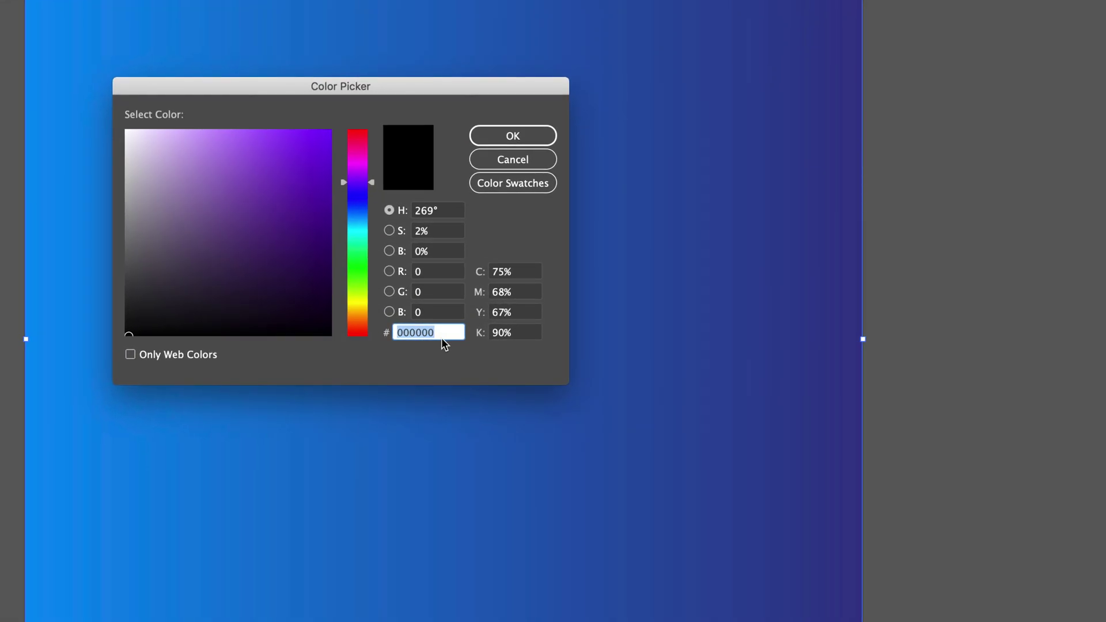
{"action": "type", "text": "222222"}
{"action": "left_click", "coordinate": [520, 129]}
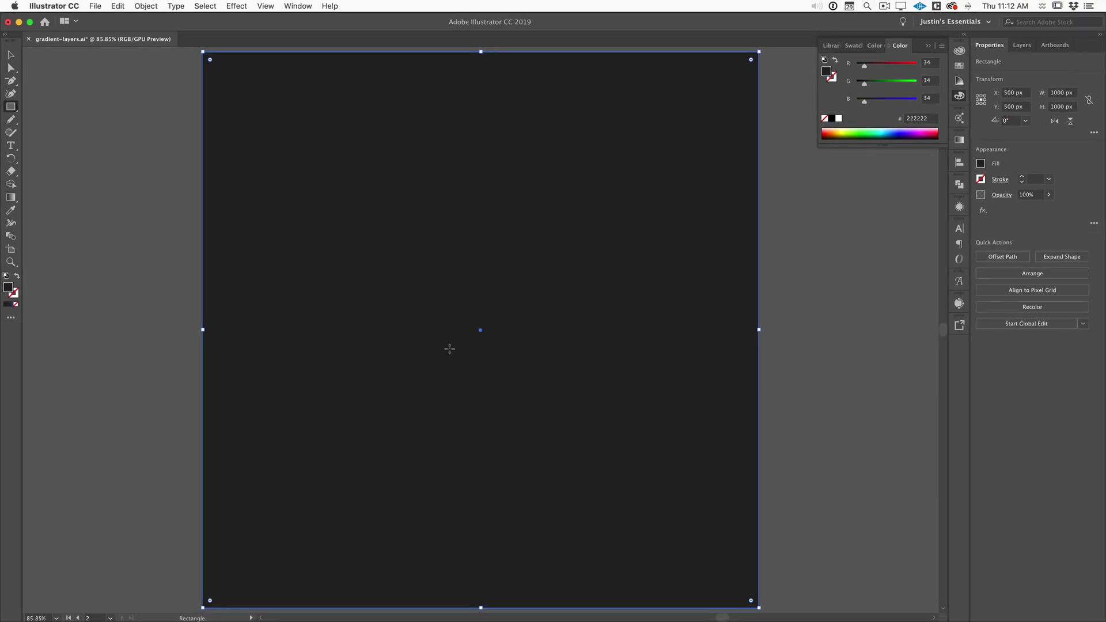
Step: Lock the dark grey background rectangle in place
{"action": "key", "text": "v"}
{"action": "key", "text": "m"}
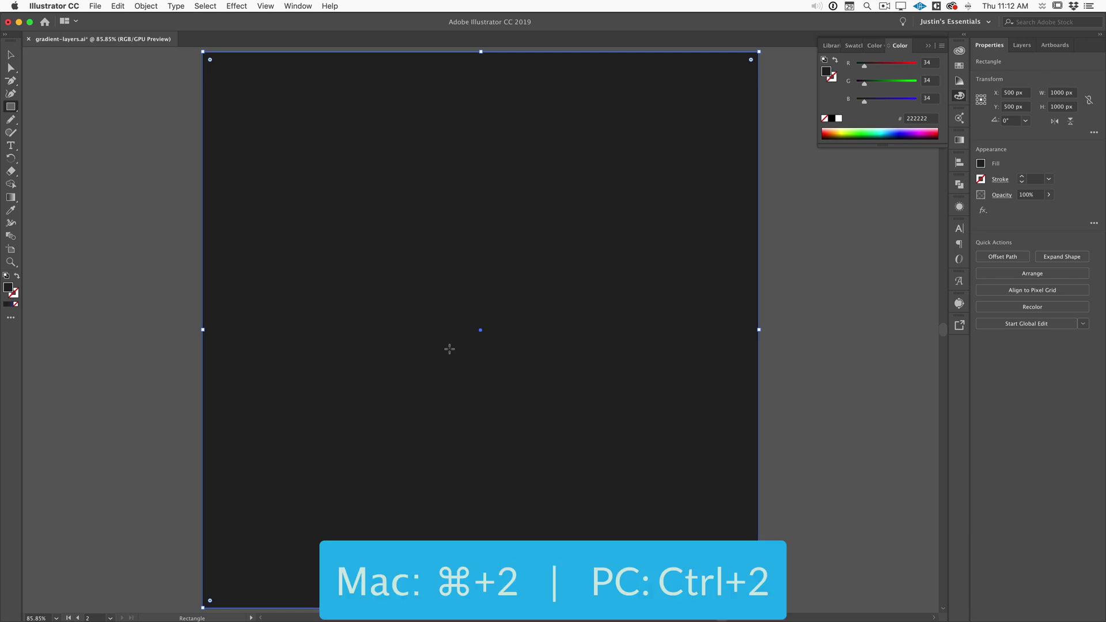
{"action": "key", "text": "v"}
{"action": "key", "text": "super+2"}
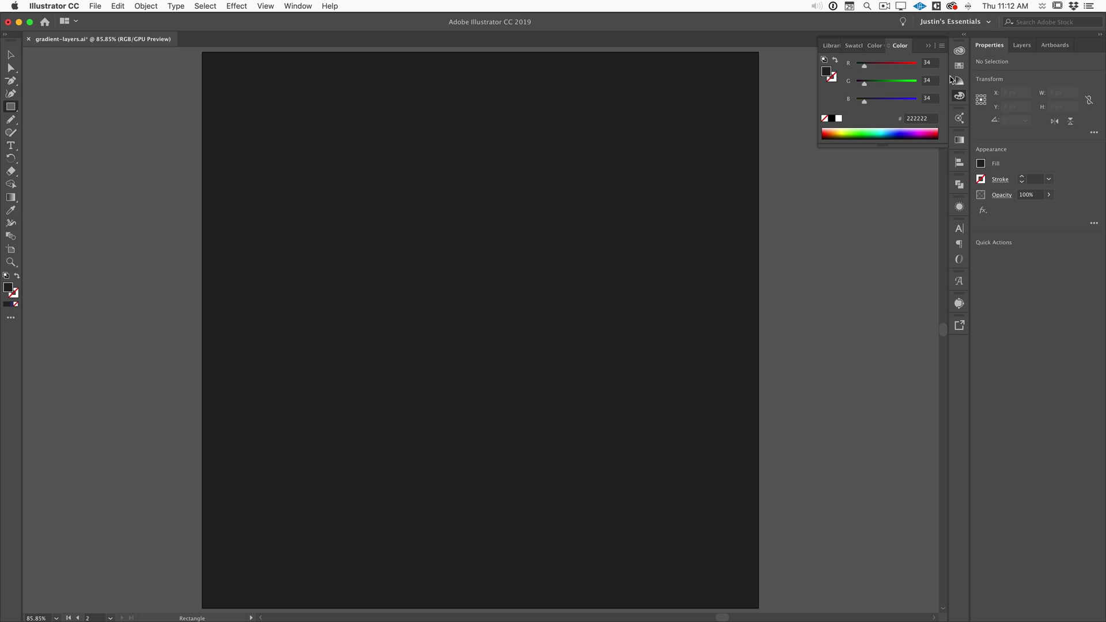
Step: Choose blue from the swatches as the fill colour
{"action": "left_click", "coordinate": [960, 68]}
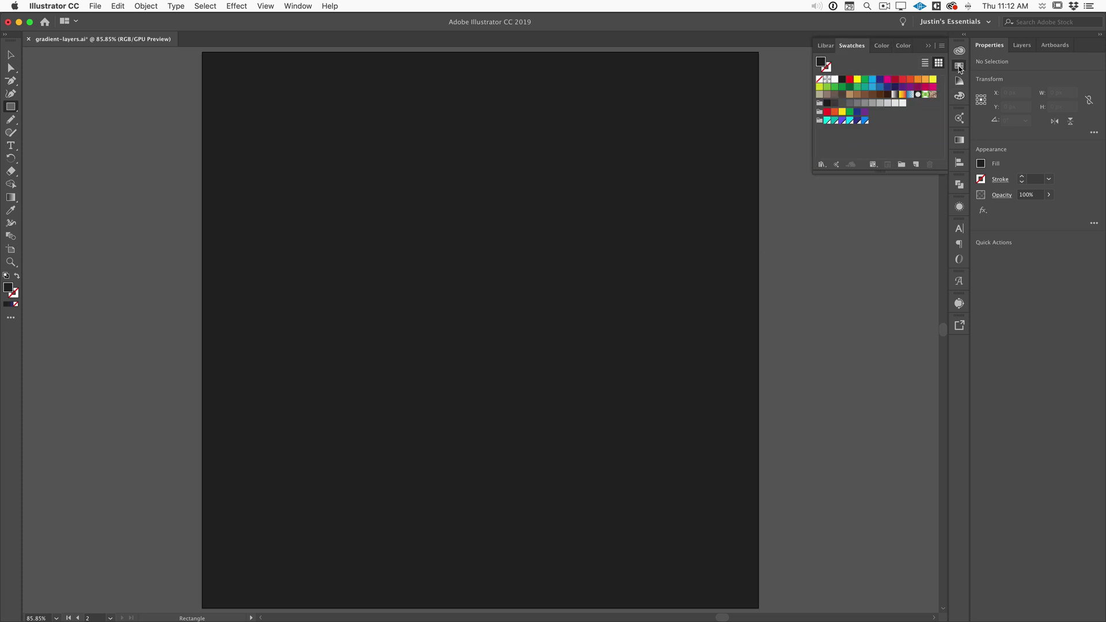
{"action": "left_click", "coordinate": [864, 121]}
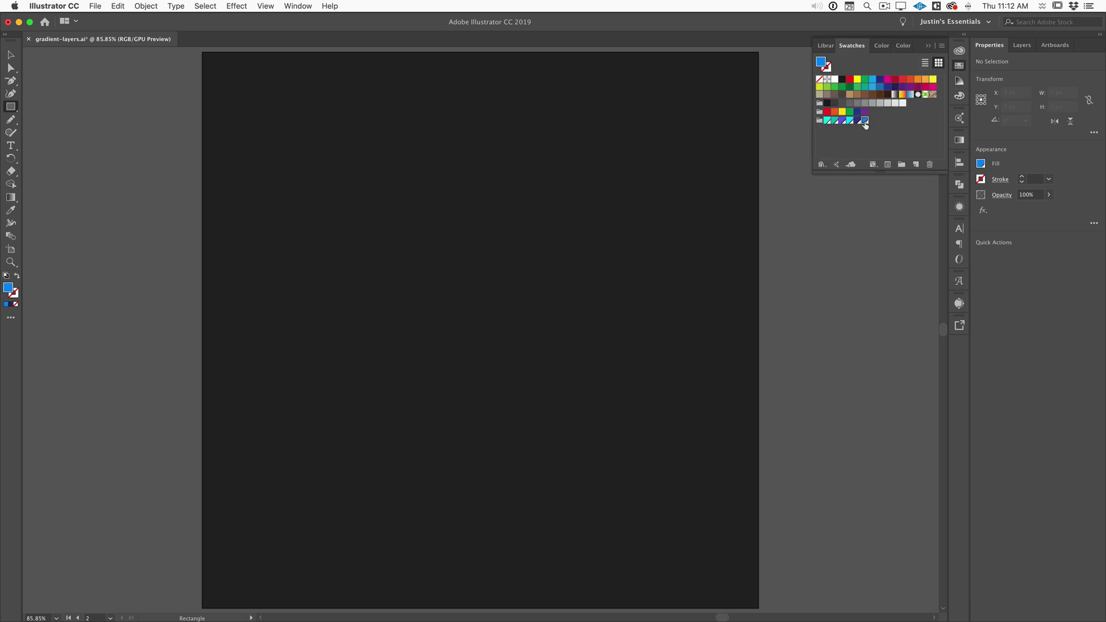
{"action": "left_click", "coordinate": [930, 45]}
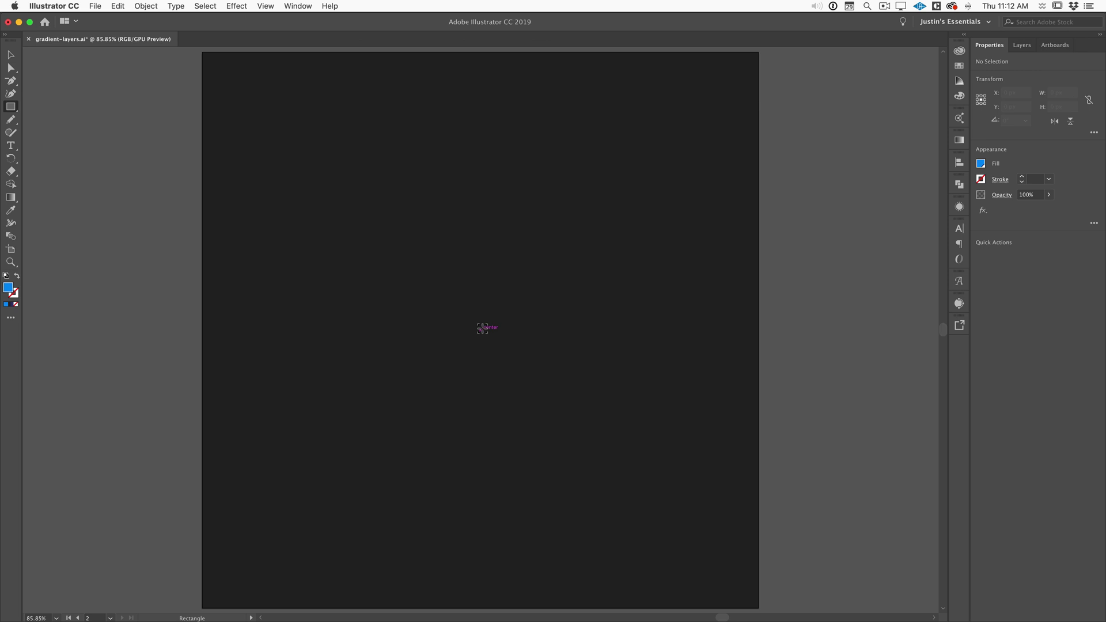
Step: Draw a 350 × 350 px square centred on the artboard
{"action": "left_click", "coordinate": [482, 328]}
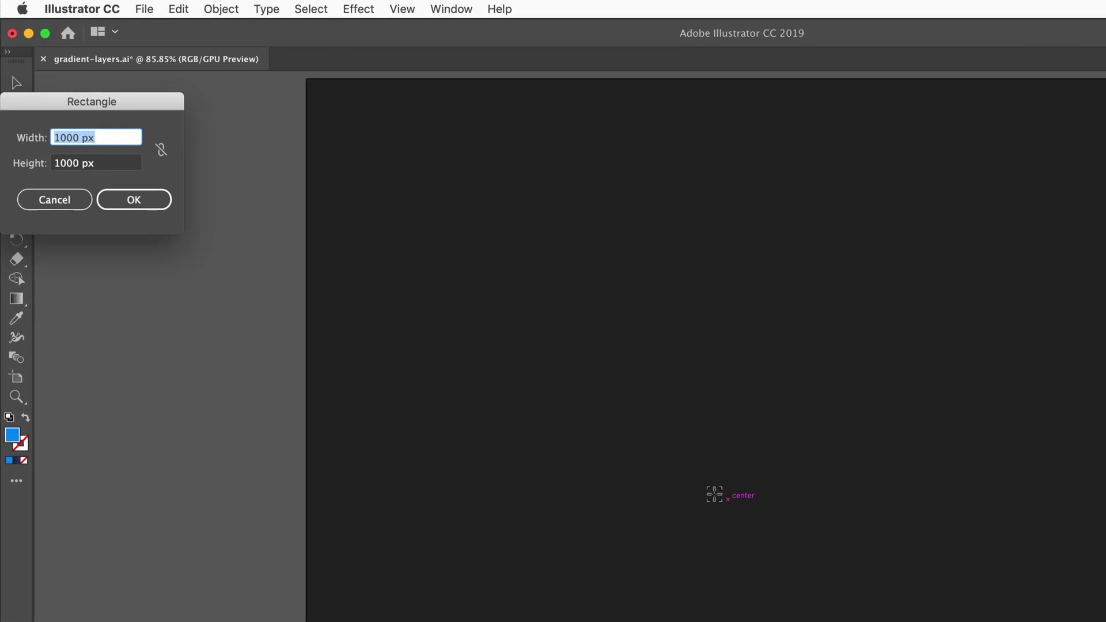
{"action": "type", "text": "350"}
{"action": "key", "text": "Tab"}
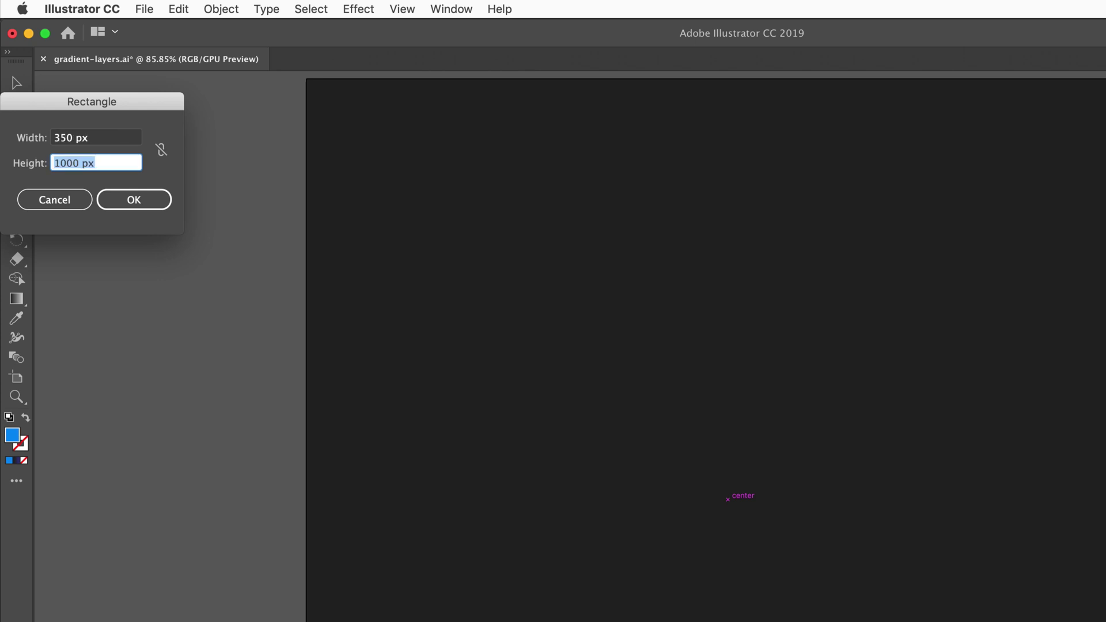
{"action": "type", "text": "350"}
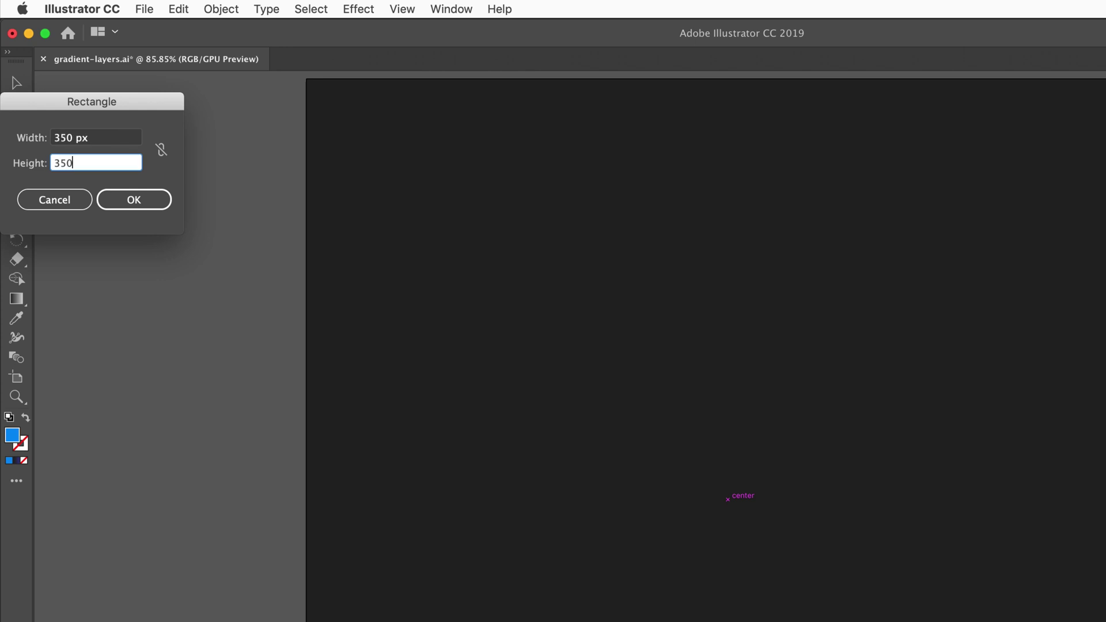
{"action": "left_click", "coordinate": [133, 200]}
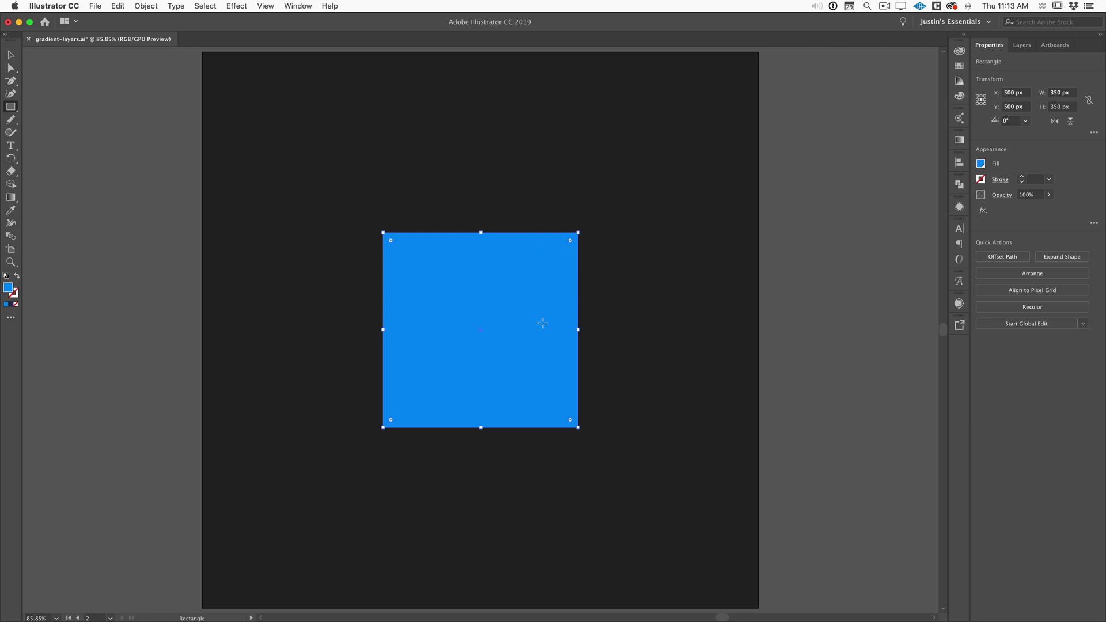
Step: Centre the artboard in view and Shift-rotate the blue square 45° into a 315° diamond
{"action": "scroll", "coordinate": [400, 267], "scroll_direction": "left", "scroll_amount": 10}
{"action": "left_click_drag", "start_coordinate": [129, 289], "coordinate": [230, 268]}
{"action": "scroll", "coordinate": [229, 268], "scroll_direction": "right", "scroll_amount": 15}
{"action": "left_click_drag", "start_coordinate": [538, 294], "coordinate": [449, 316]}
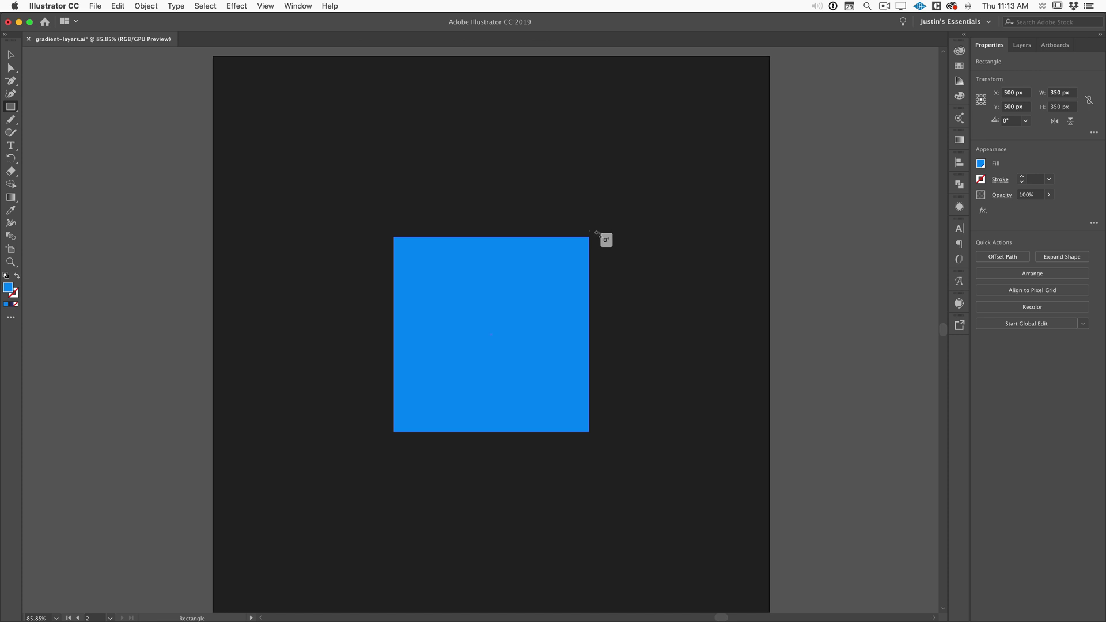
{"action": "left_click_drag", "start_coordinate": [630, 265], "coordinate": [627, 335]}
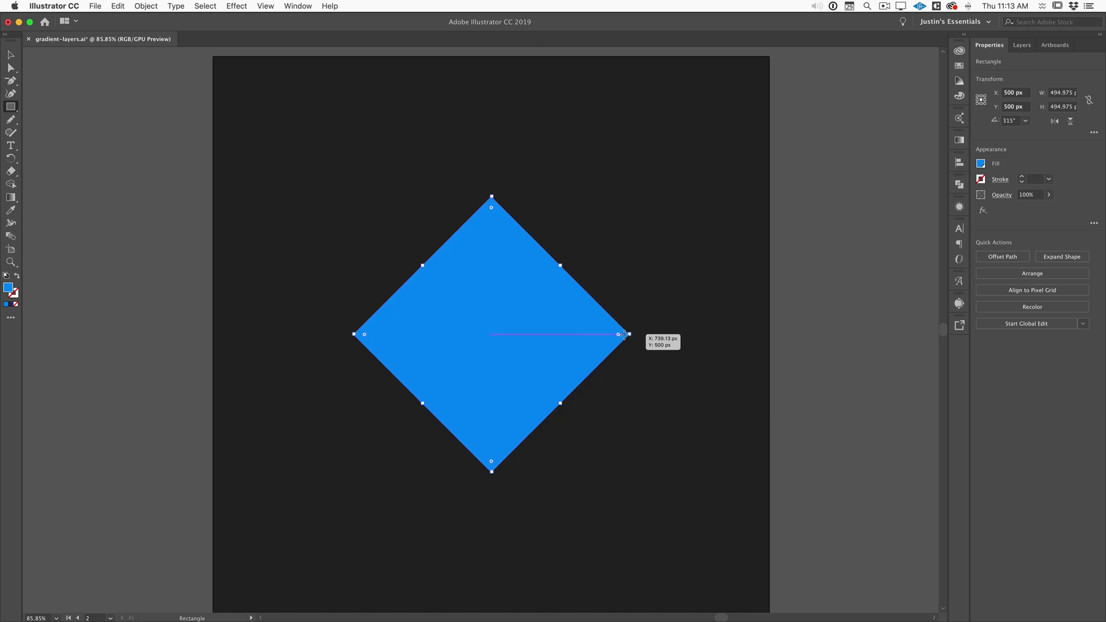
Step: Scale the diamond non-uniformly to 100% horizontal and 65% vertical
{"action": "right_click", "coordinate": [509, 285]}
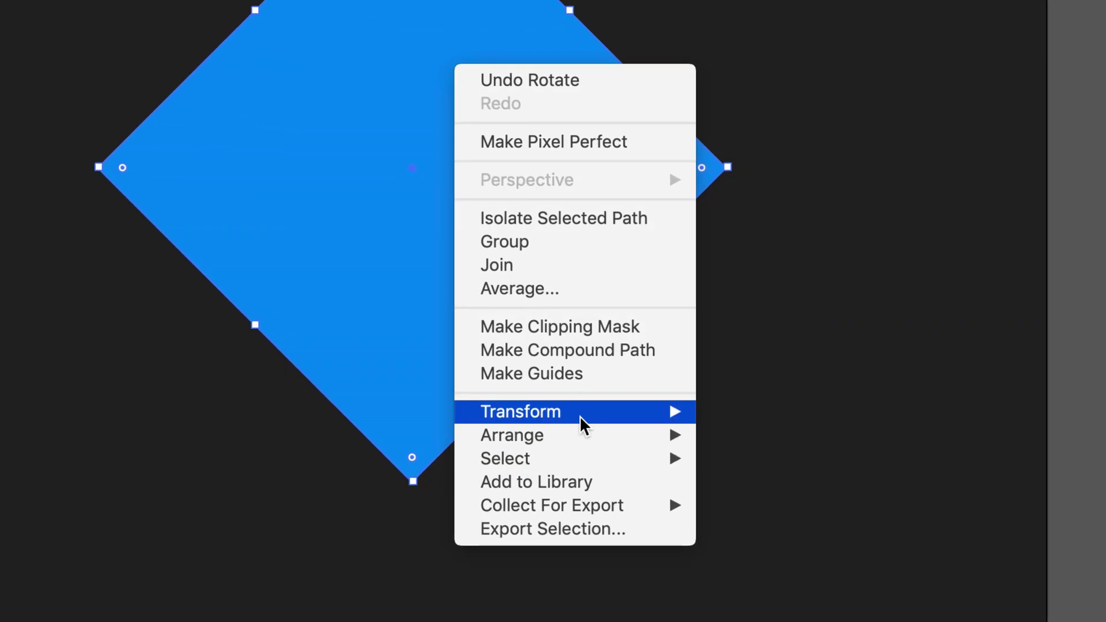
{"action": "mouse_move", "coordinate": [583, 425]}
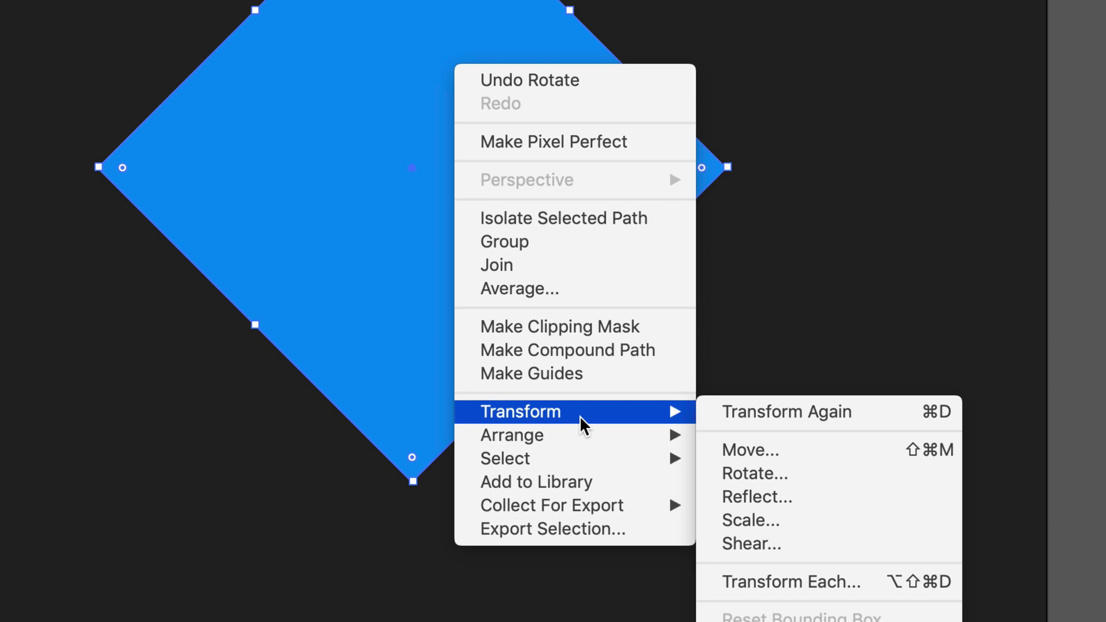
{"action": "left_click", "coordinate": [820, 531]}
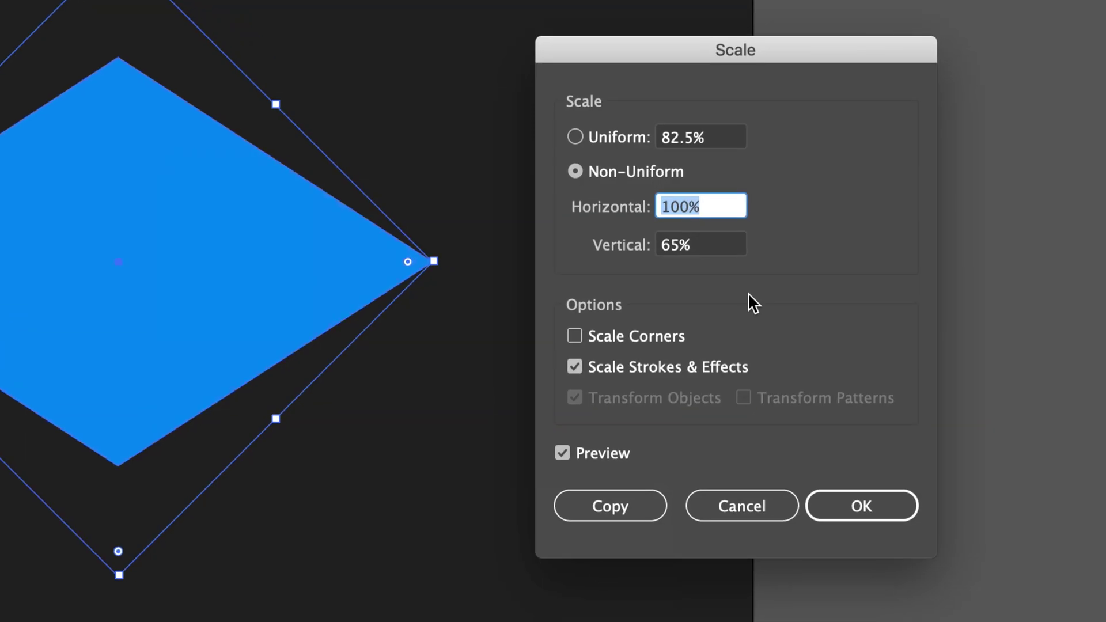
{"action": "left_click", "coordinate": [574, 173]}
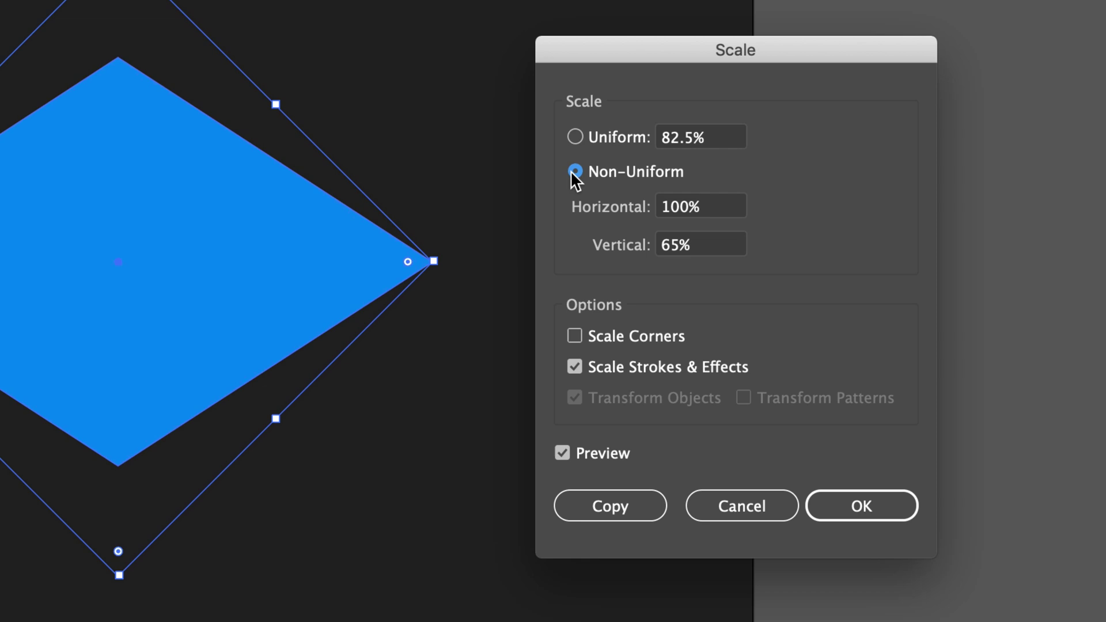
{"action": "left_click", "coordinate": [696, 251]}
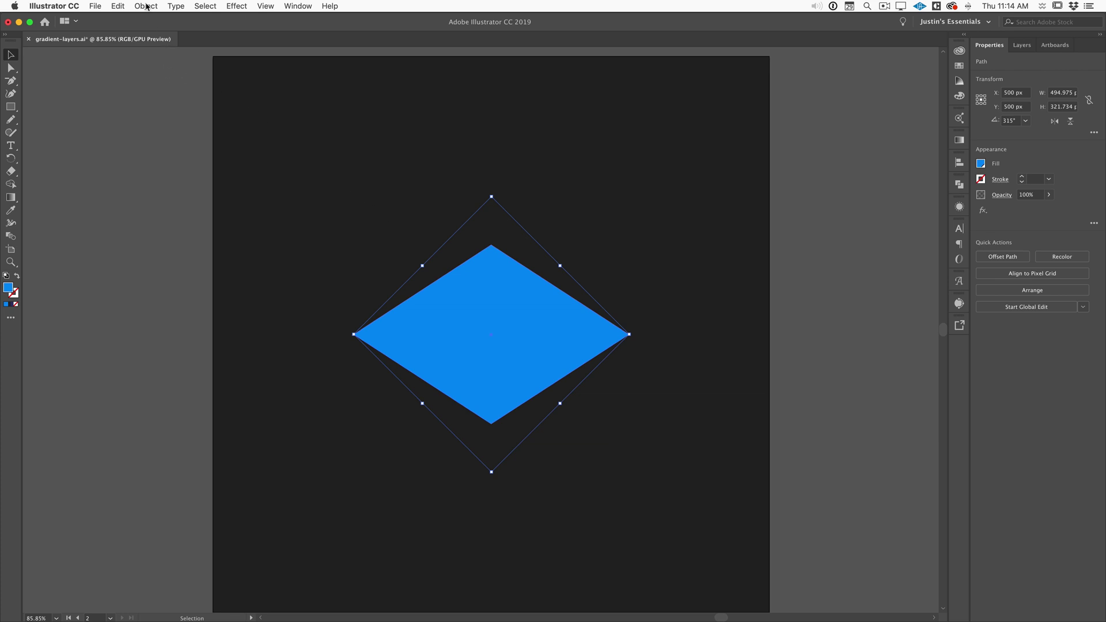
Step: Reset the rhombus's bounding box and move it straight up to Y 253.398 px
{"action": "left_click", "coordinate": [147, 7]}
{"action": "mouse_move", "coordinate": [151, 22]}
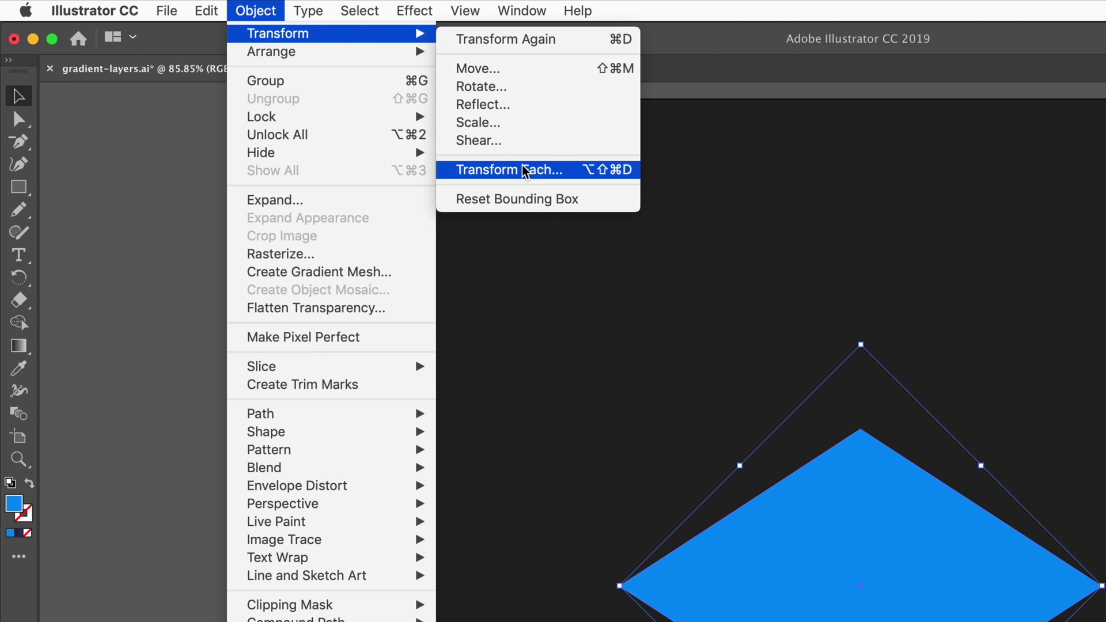
{"action": "left_click", "coordinate": [525, 200]}
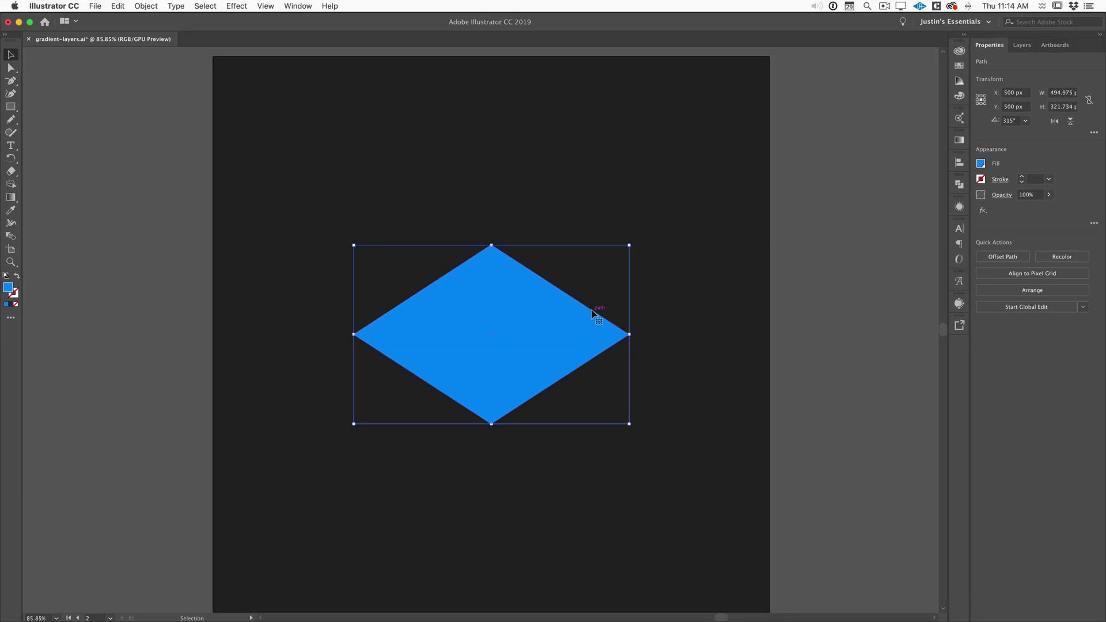
{"action": "left_click_drag", "start_coordinate": [502, 309], "coordinate": [516, 173]}
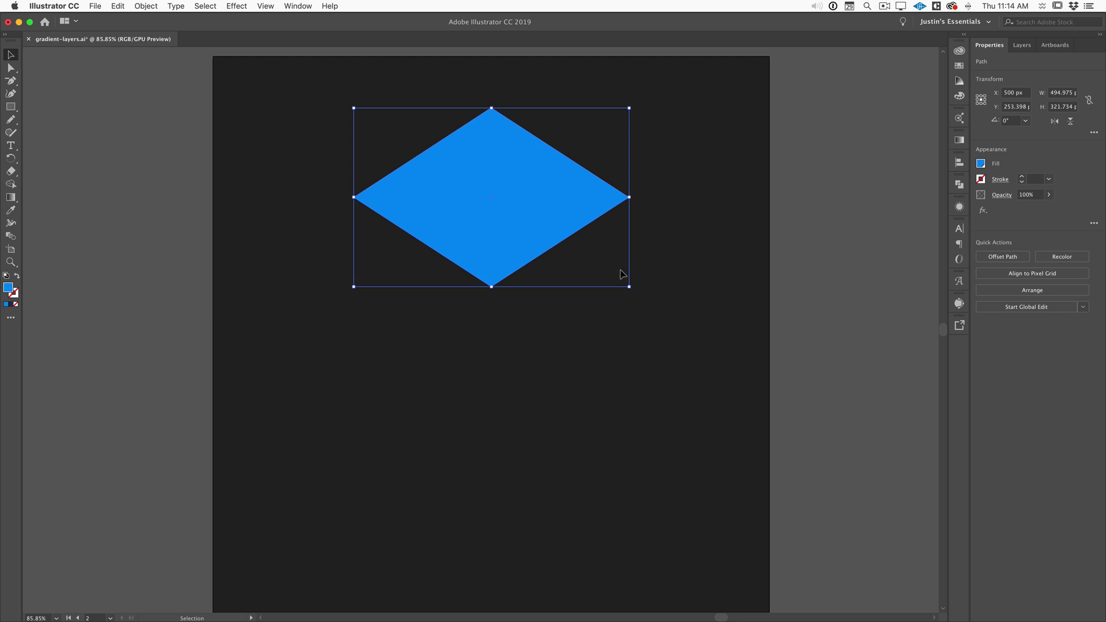
Step: Copy the diamond 100 px lower using Transform Each with a 100 px vertical move
{"action": "left_click", "coordinate": [146, 6]}
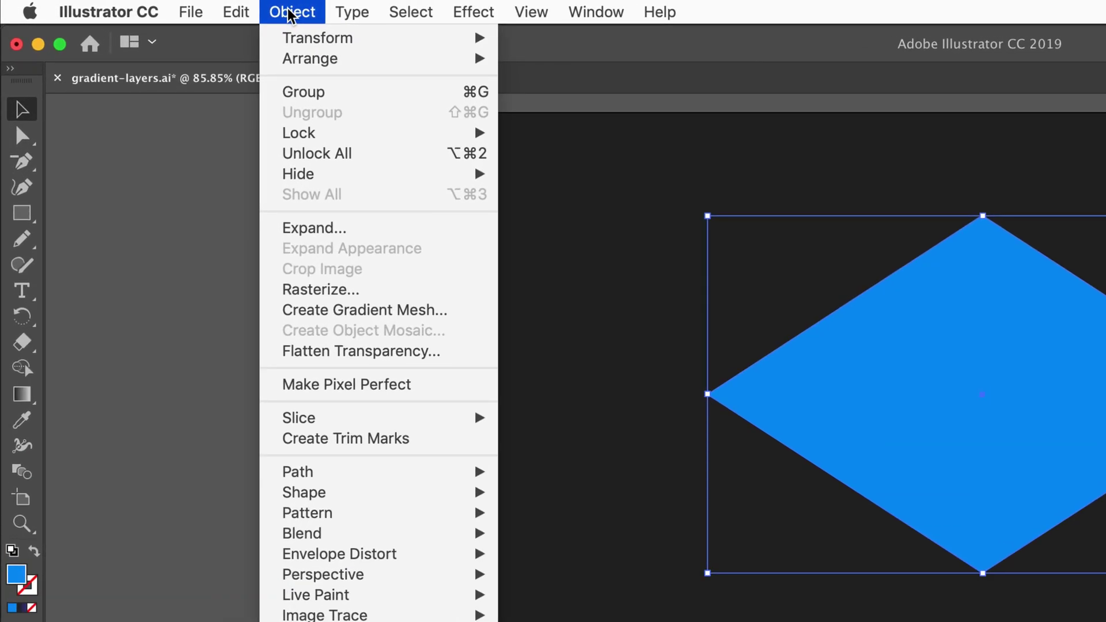
{"action": "mouse_move", "coordinate": [305, 39]}
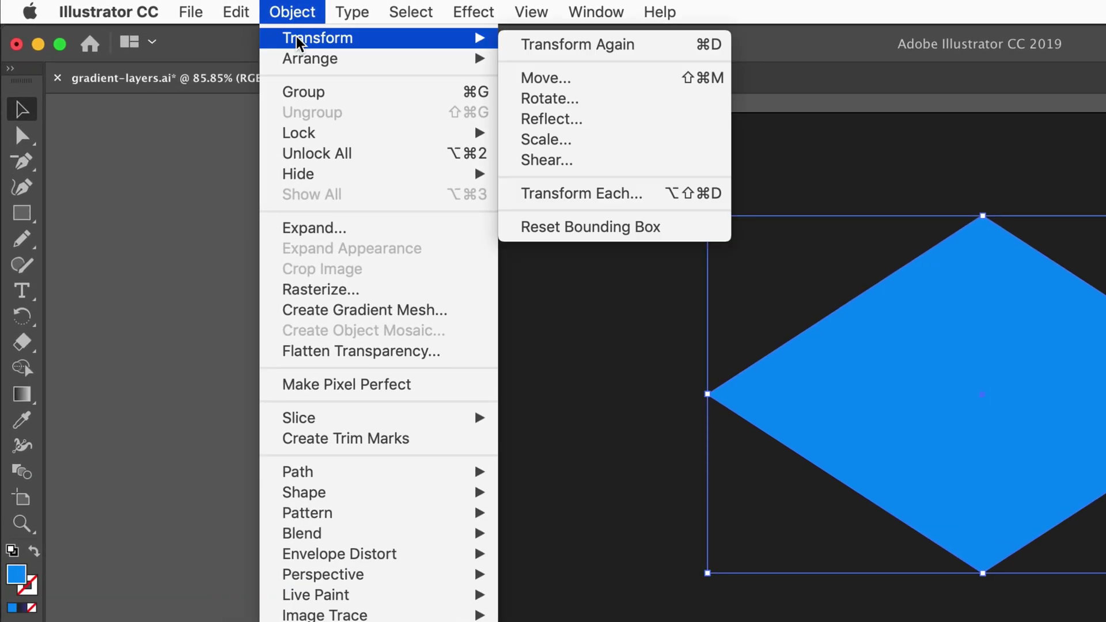
{"action": "left_click", "coordinate": [643, 202]}
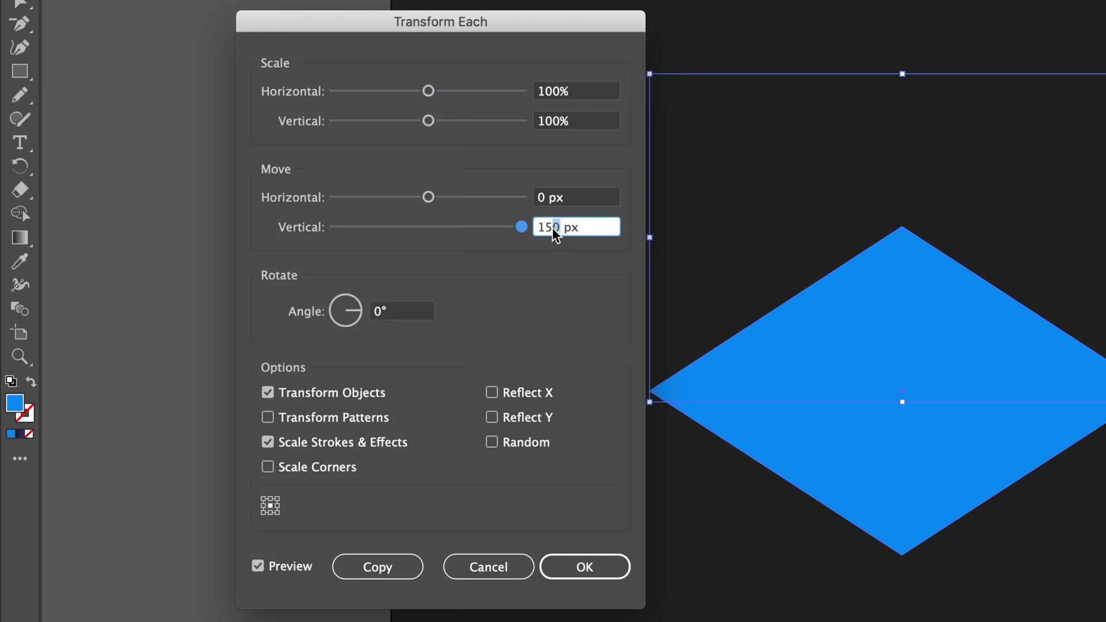
{"action": "key", "text": "BackSpace"}
{"action": "key", "text": "BackSpace"}
{"action": "type", "text": "00"}
{"action": "left_click", "coordinate": [379, 566]}
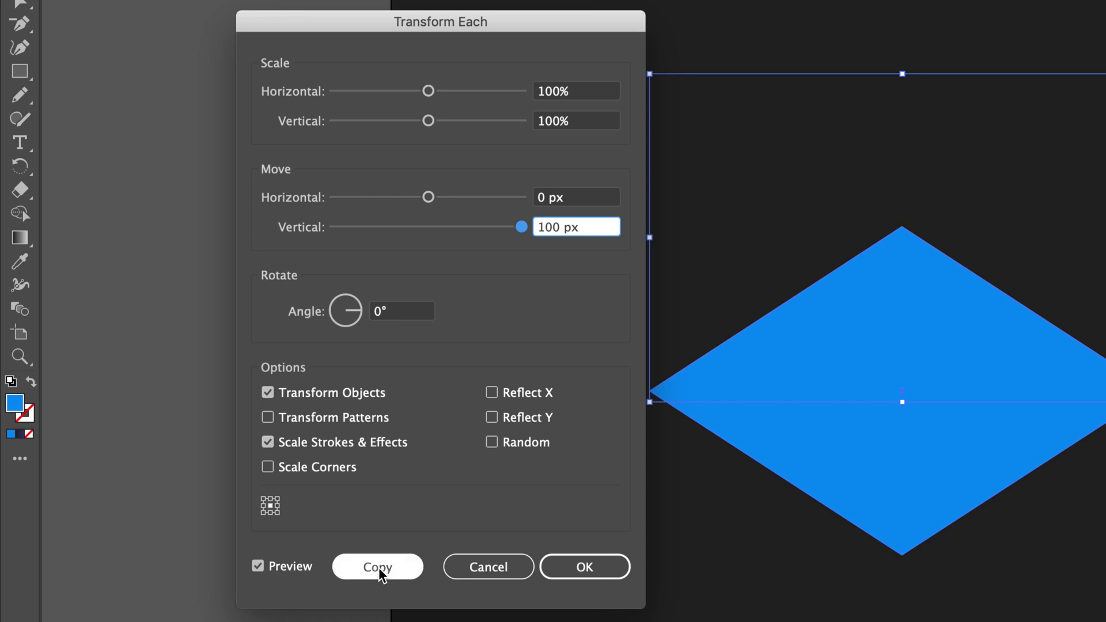
{"action": "left_click", "coordinate": [379, 567]}
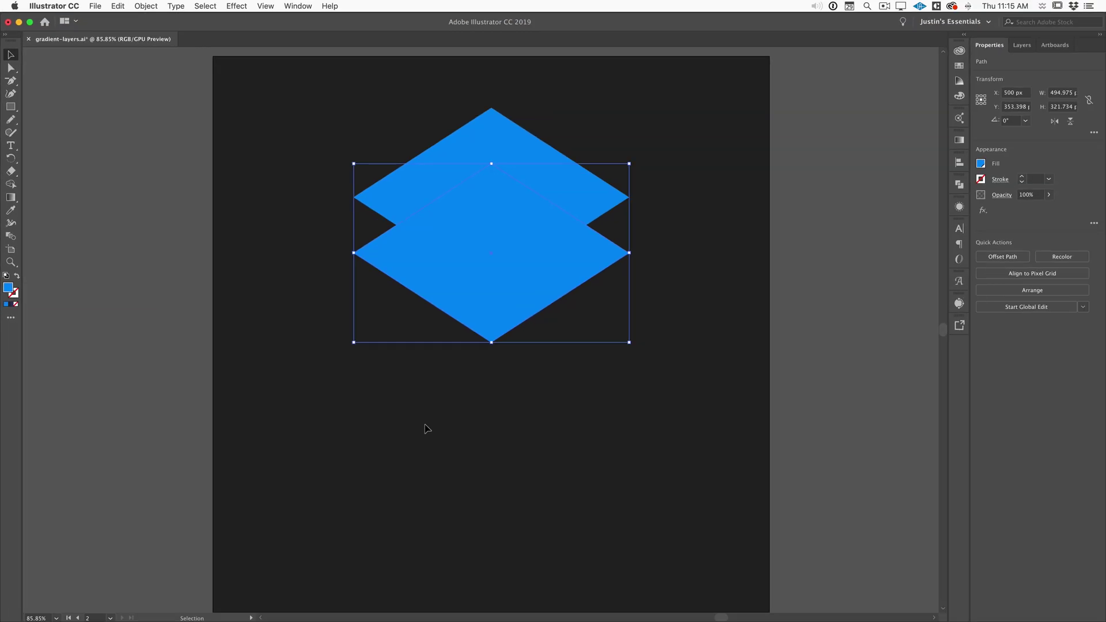
Step: Repeat the transform to add two more diamonds, the lowest at Y 553.398 px
{"action": "key", "text": "a"}
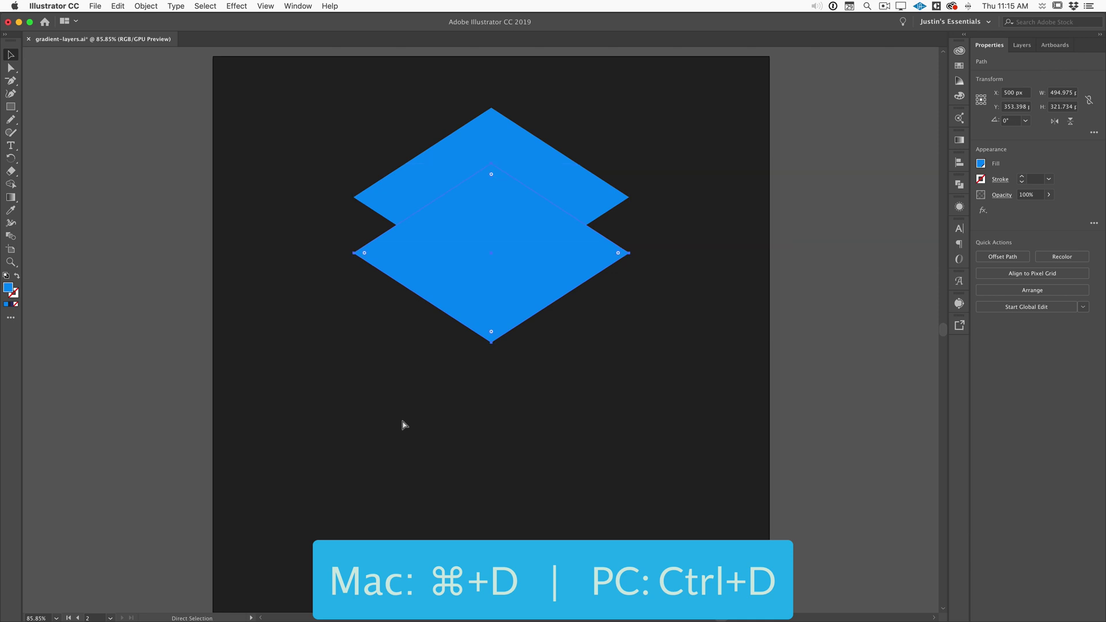
{"action": "key", "text": "super+d"}
{"action": "key", "text": "super+d"}
{"action": "key", "text": "v"}
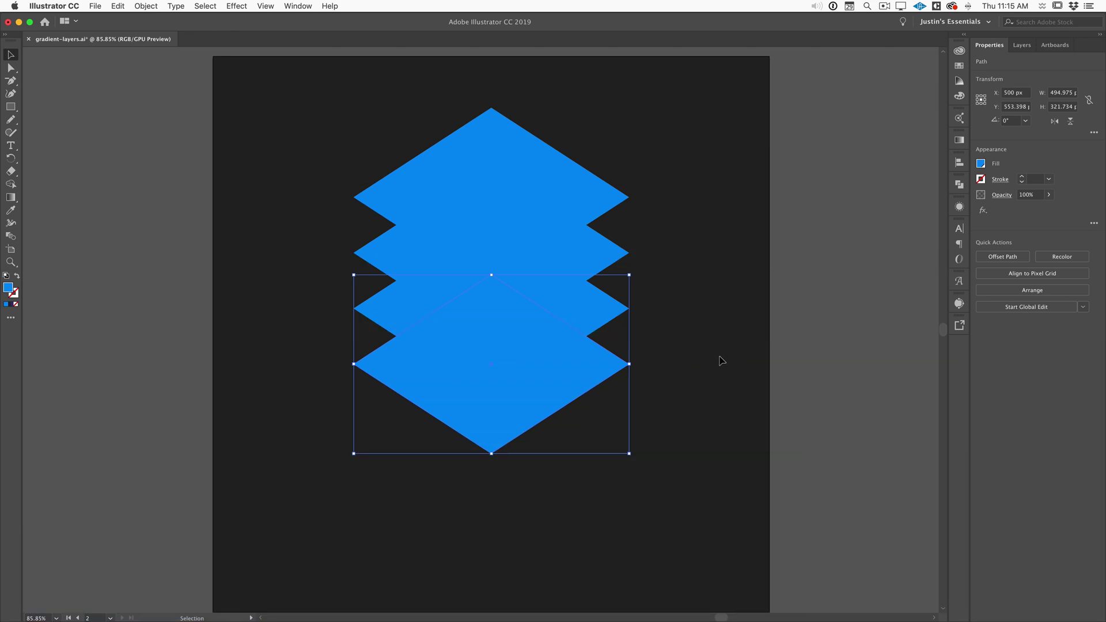
Step: Select all four diamonds and group them
{"action": "left_click", "coordinate": [679, 170]}
{"action": "left_click_drag", "start_coordinate": [668, 154], "coordinate": [366, 475]}
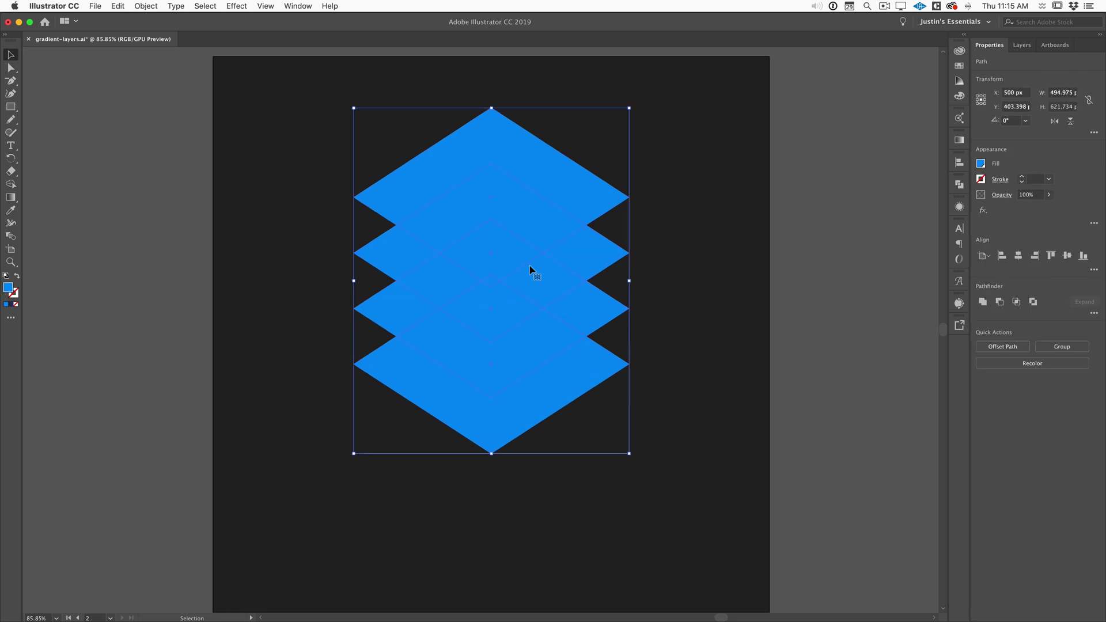
{"action": "left_click", "coordinate": [570, 282]}
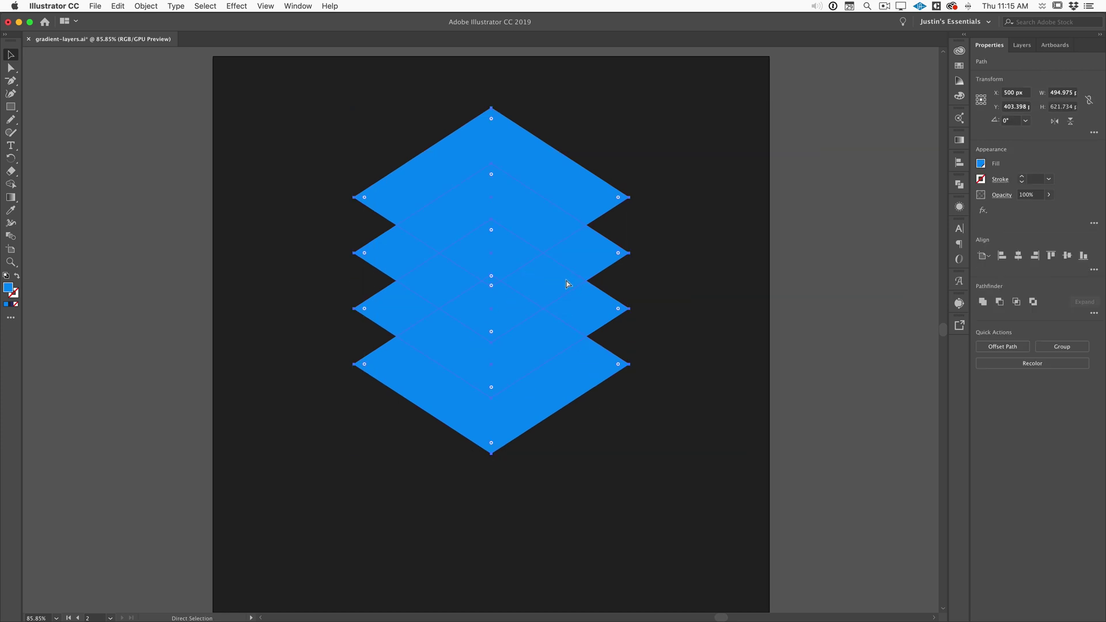
{"action": "key", "text": "super+g"}
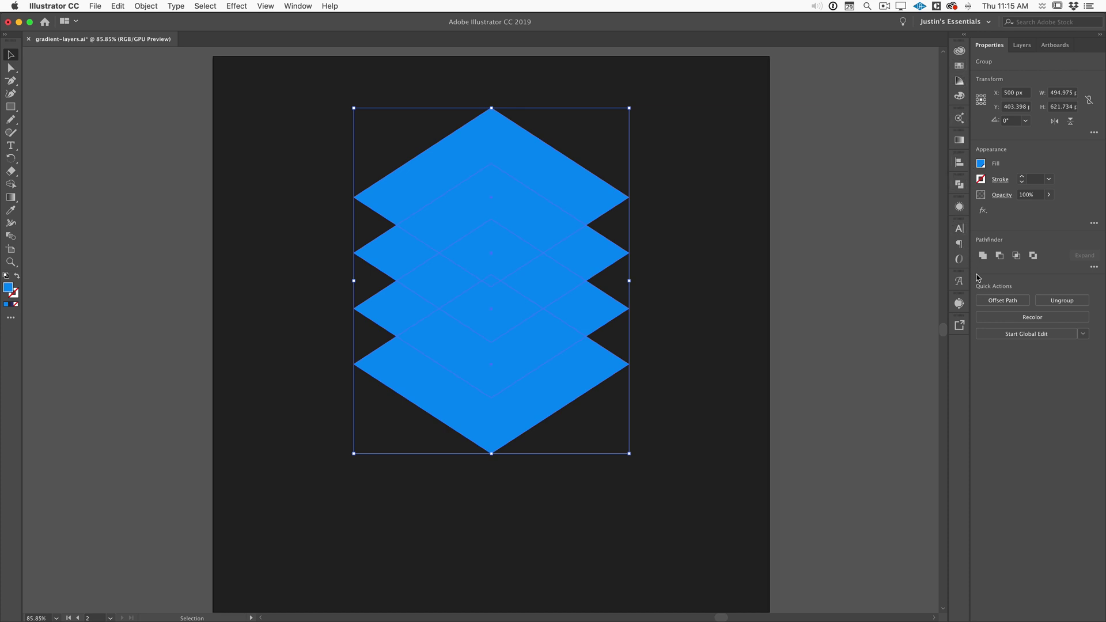
Step: Vertically centre the diamond group on the artboard with Align
{"action": "left_click", "coordinate": [960, 164]}
{"action": "left_click", "coordinate": [960, 167]}
{"action": "left_click", "coordinate": [297, 6]}
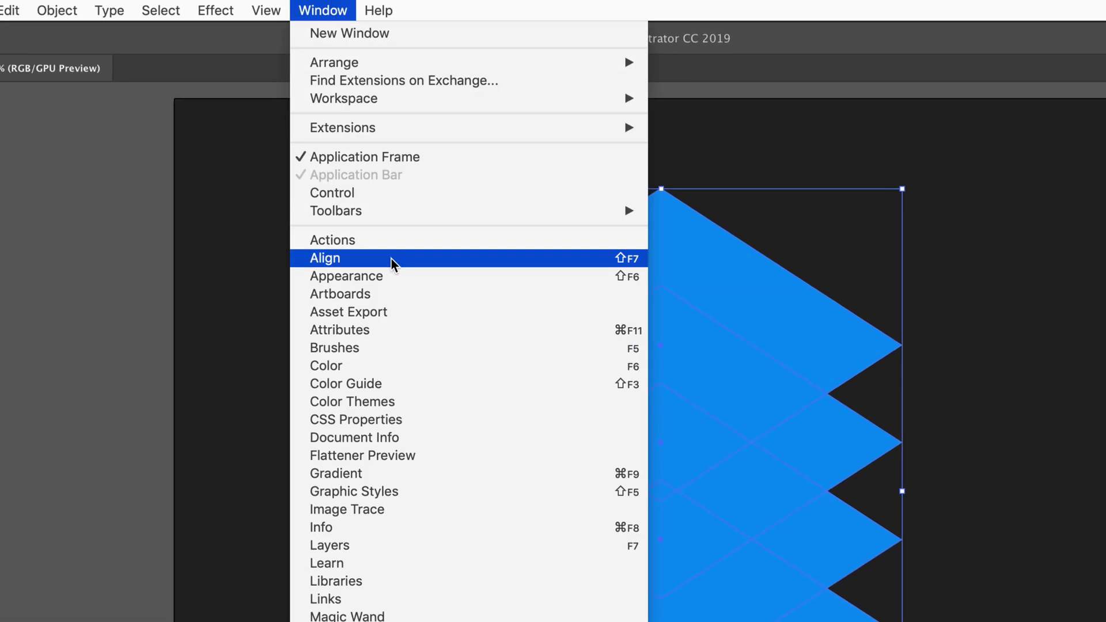
{"action": "left_click", "coordinate": [1083, 182]}
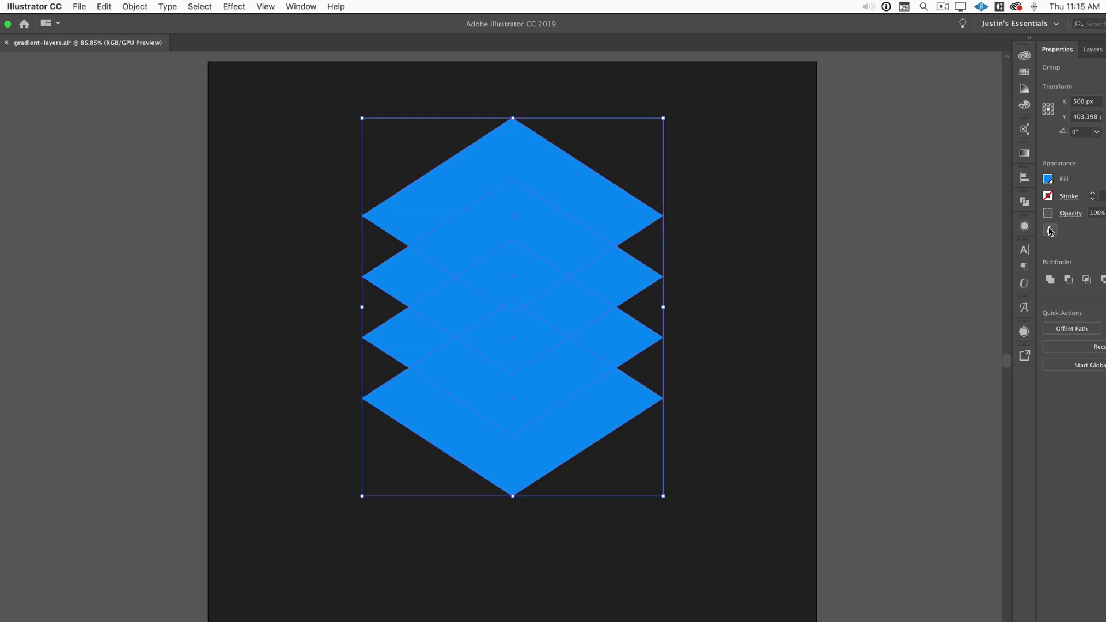
{"action": "left_click", "coordinate": [959, 162]}
{"action": "left_click", "coordinate": [919, 185]}
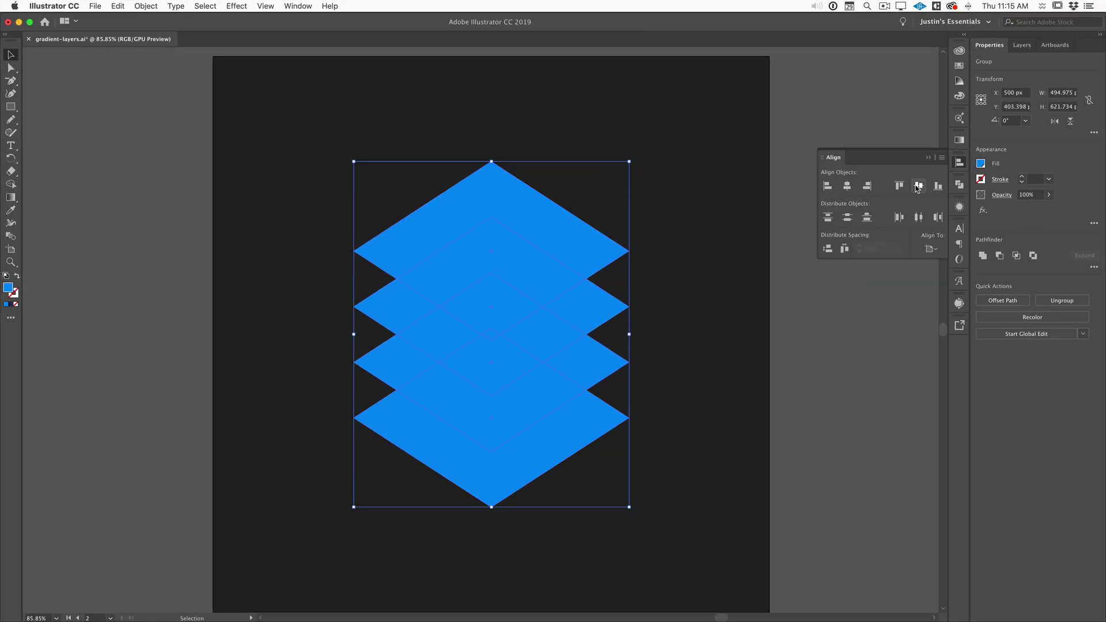
{"action": "left_click", "coordinate": [927, 161]}
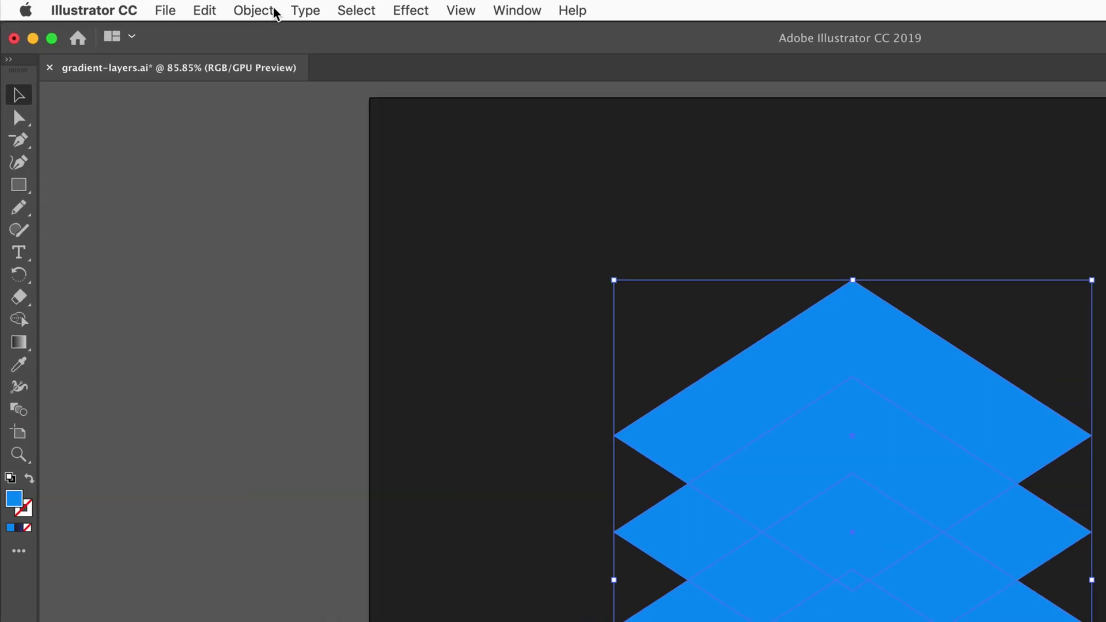
Step: Ungroup the four diamonds and deselect everything
{"action": "left_click", "coordinate": [157, 7]}
{"action": "left_click", "coordinate": [285, 98]}
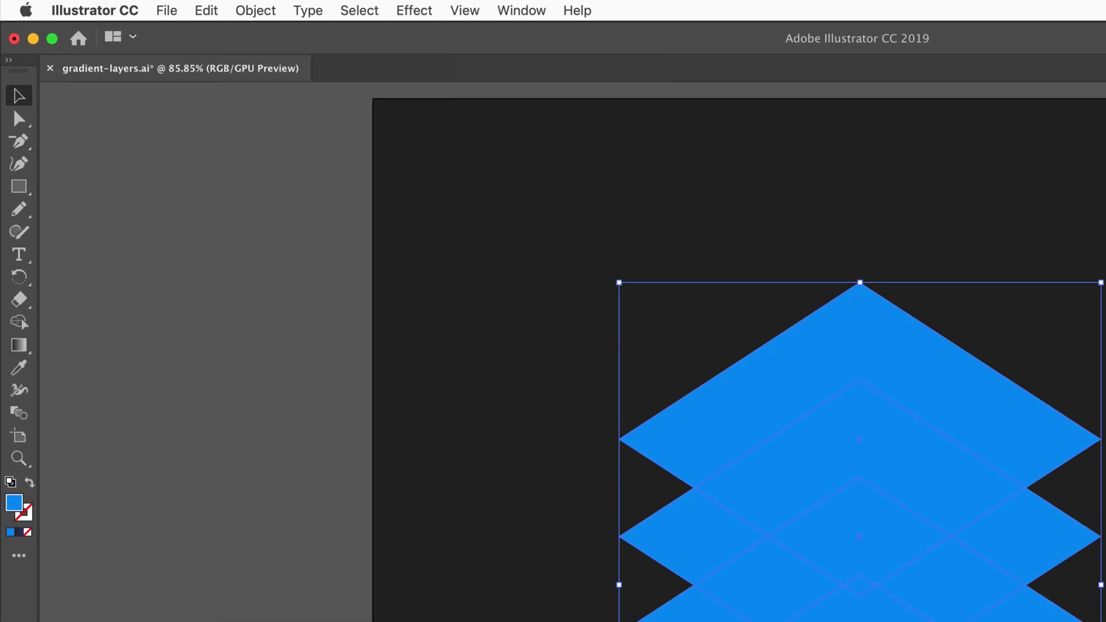
{"action": "left_click", "coordinate": [1105, 524]}
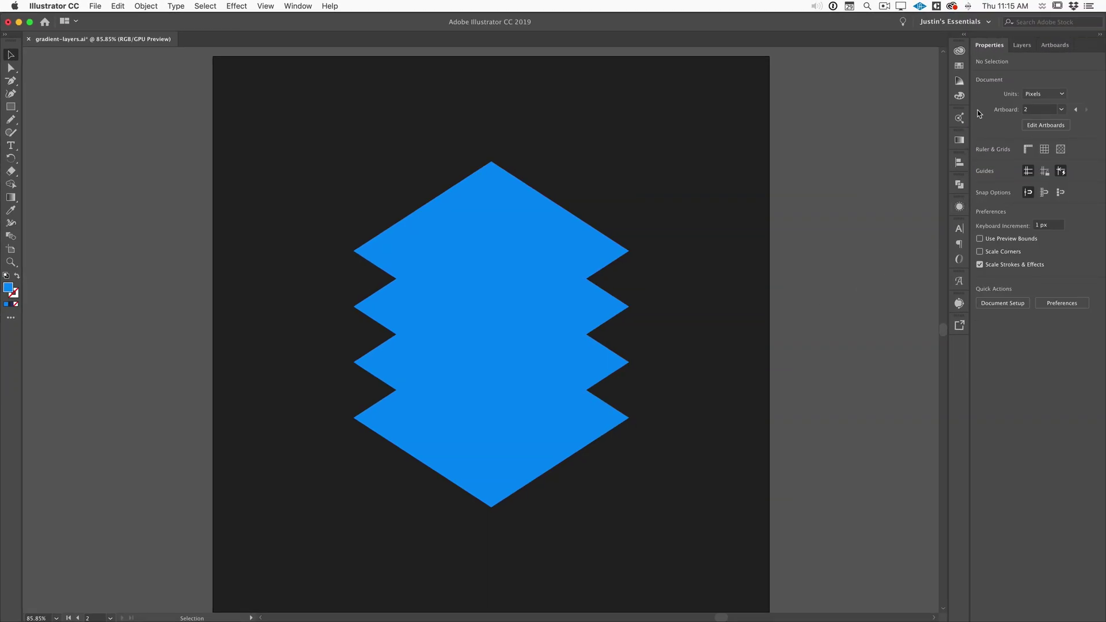
Step: Open the Swatches panel and select the top diamond
{"action": "left_click", "coordinate": [959, 68]}
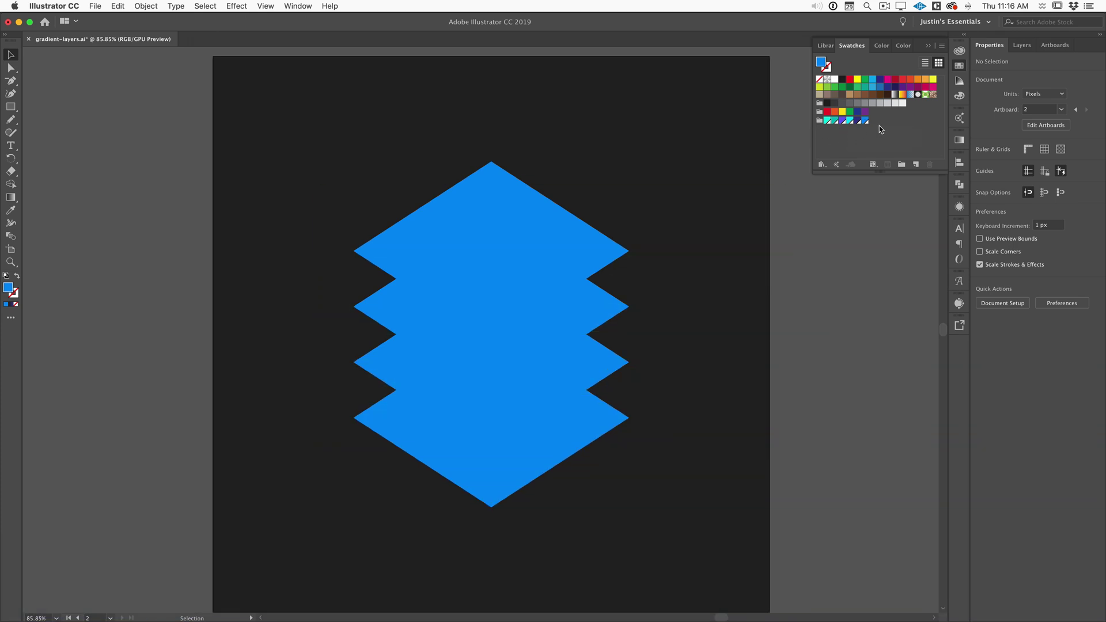
{"action": "left_click", "coordinate": [491, 233]}
{"action": "left_click", "coordinate": [503, 198]}
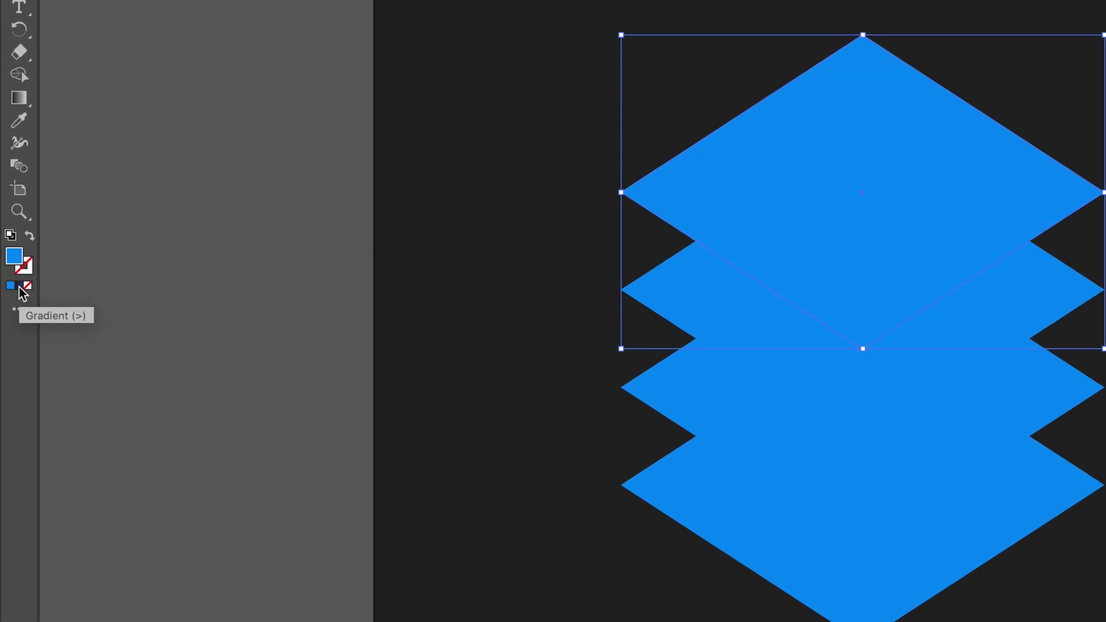
Step: Fill the top diamond with a navy-to-purple gradient and bring it to the front
{"action": "left_click", "coordinate": [22, 293]}
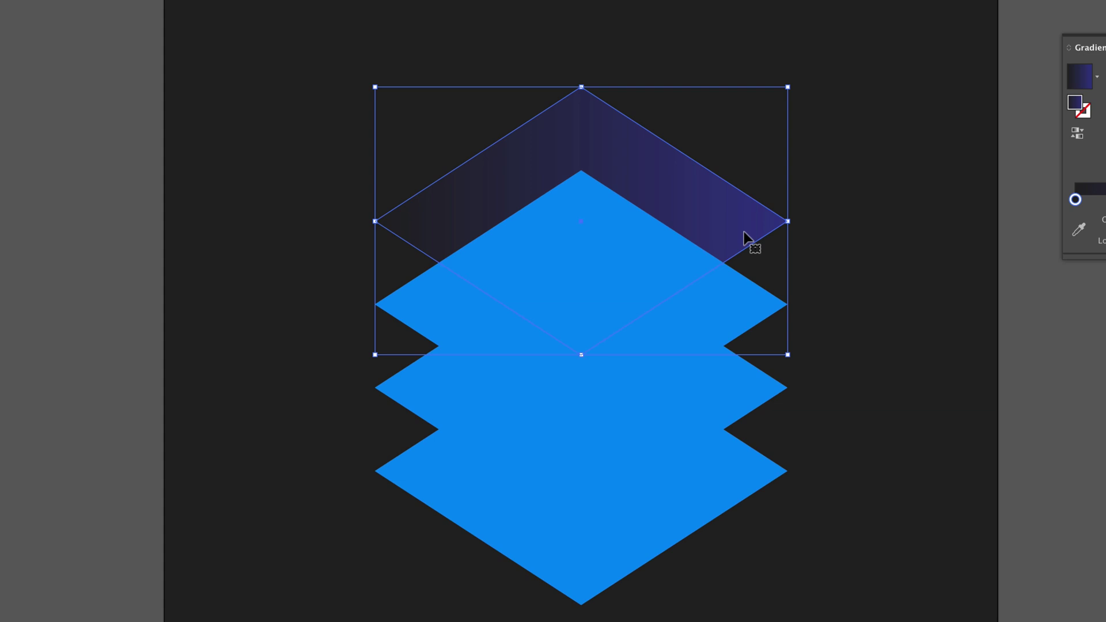
{"action": "right_click", "coordinate": [744, 237]}
{"action": "mouse_move", "coordinate": [796, 482]}
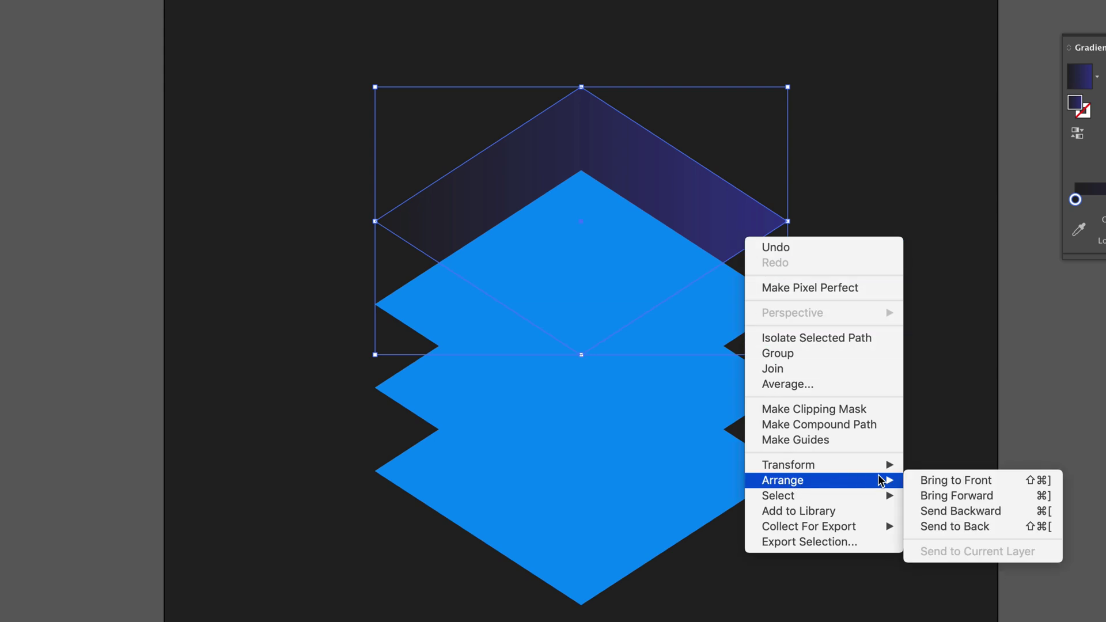
{"action": "left_click", "coordinate": [950, 480]}
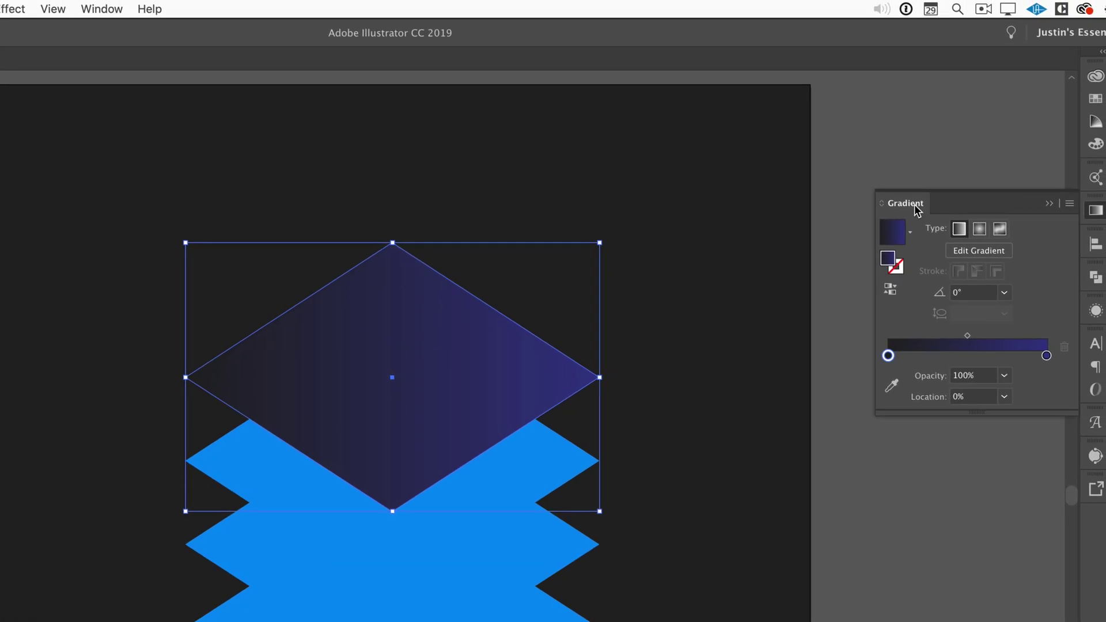
Step: Float the Gradient panel beside the artwork and open the Swatches panel
{"action": "left_click_drag", "start_coordinate": [918, 205], "coordinate": [720, 229]}
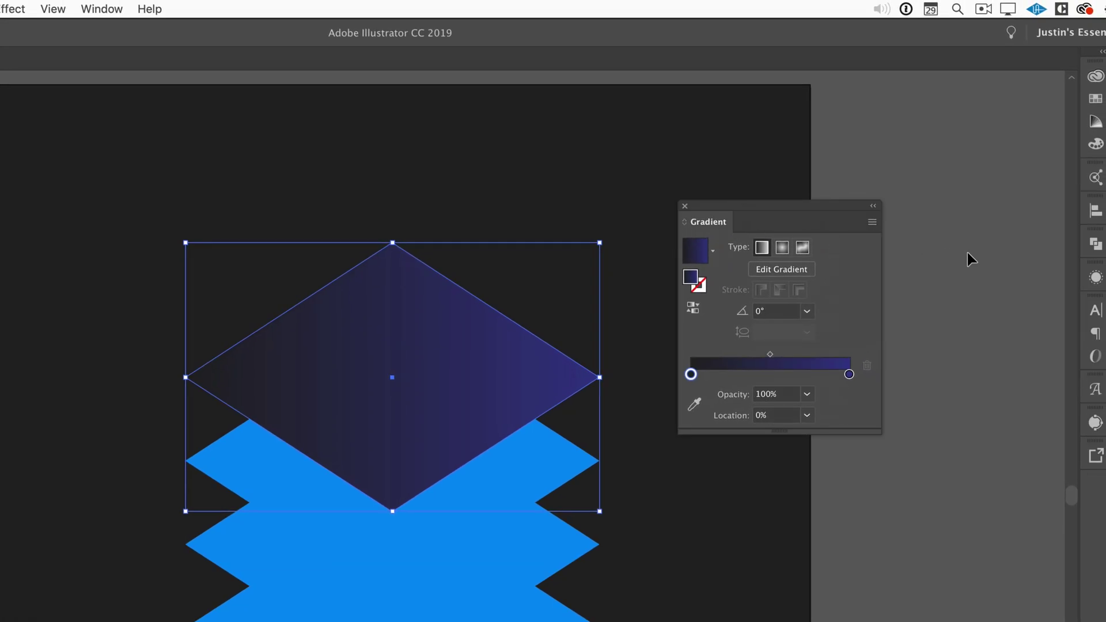
{"action": "left_click_drag", "start_coordinate": [781, 209], "coordinate": [871, 249]}
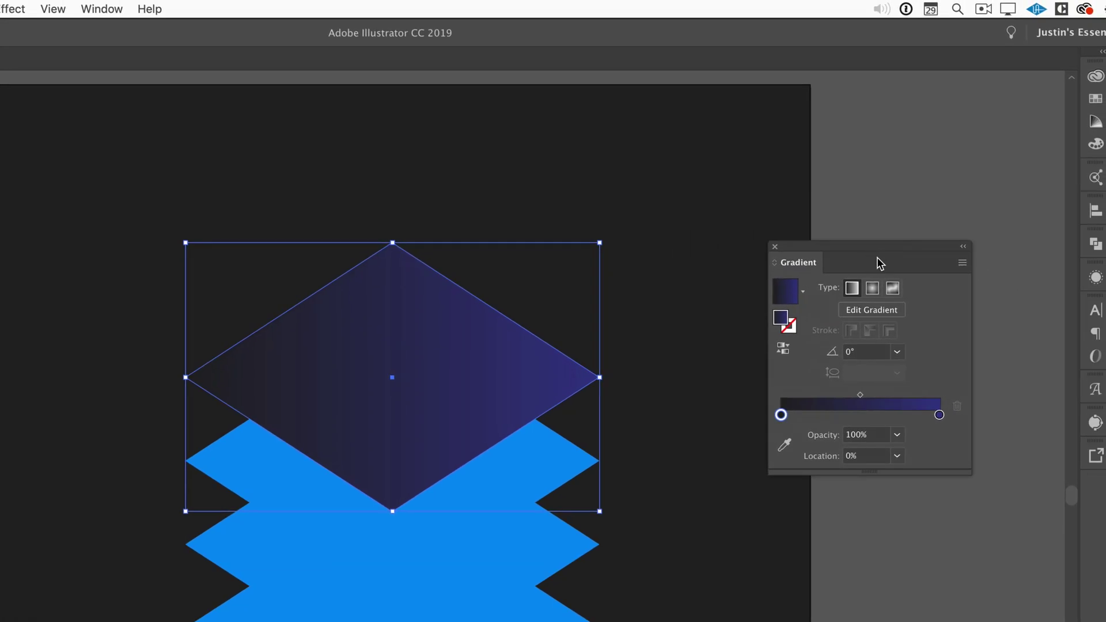
{"action": "left_click", "coordinate": [101, 9]}
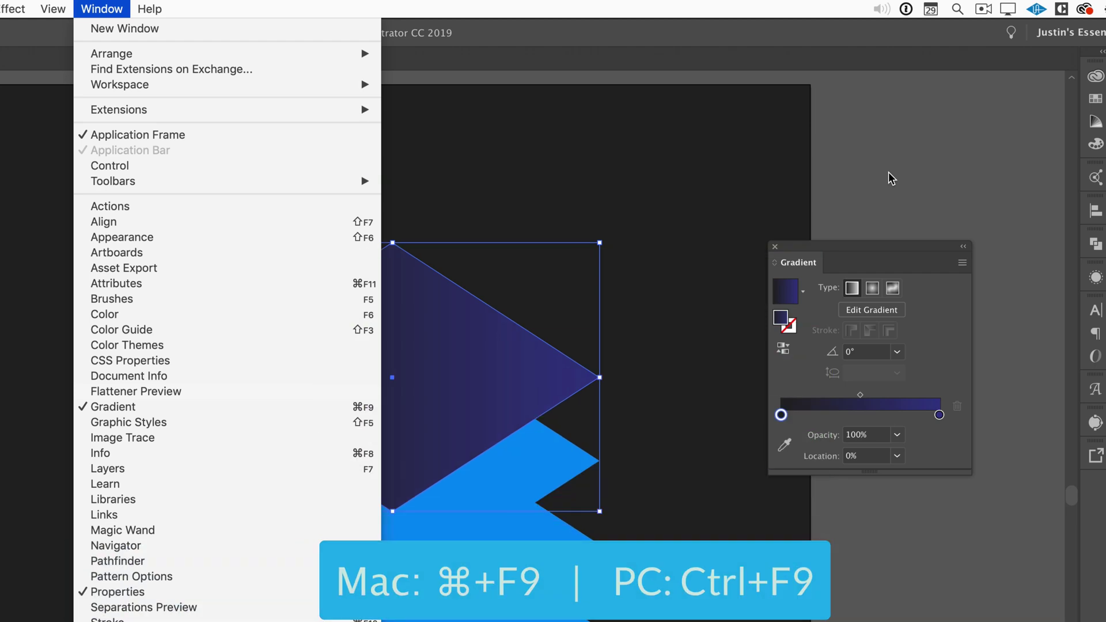
{"action": "left_click", "coordinate": [889, 172]}
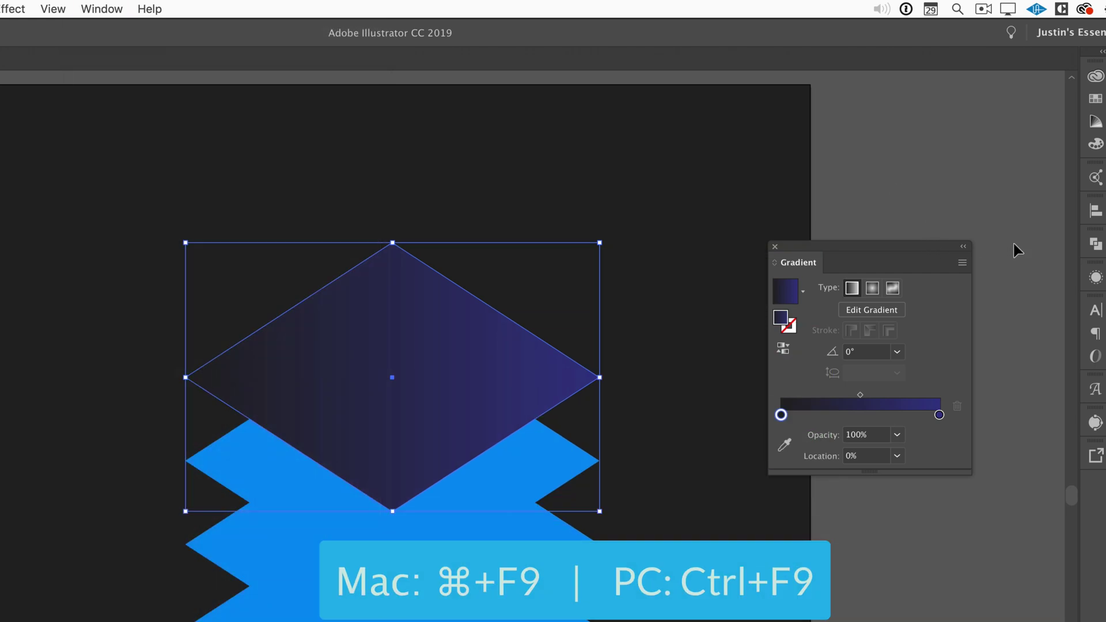
{"action": "left_click", "coordinate": [1095, 101]}
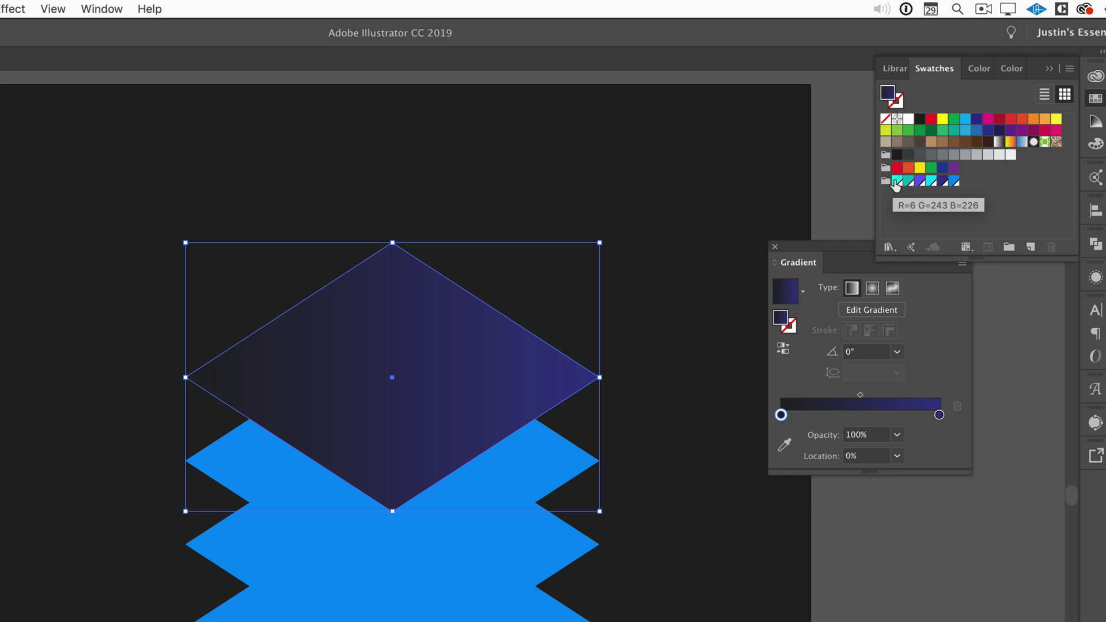
Step: Give the top diamond a teal-to-aqua gradient with the left stop shifted to 23.46%
{"action": "left_click_drag", "start_coordinate": [894, 185], "coordinate": [938, 419]}
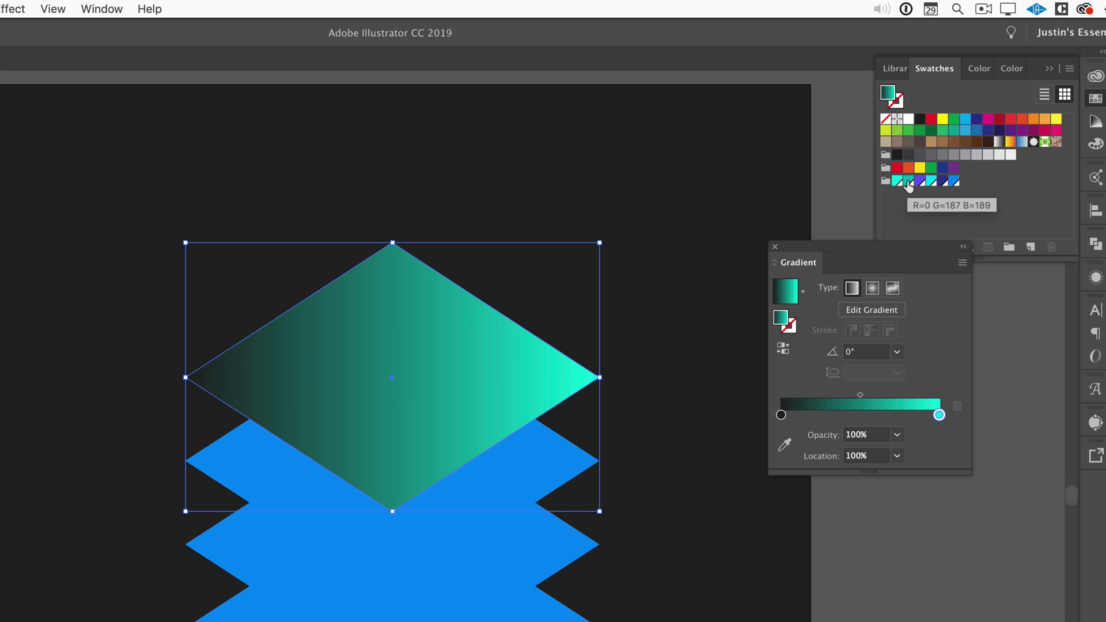
{"action": "left_click_drag", "start_coordinate": [909, 183], "coordinate": [782, 414]}
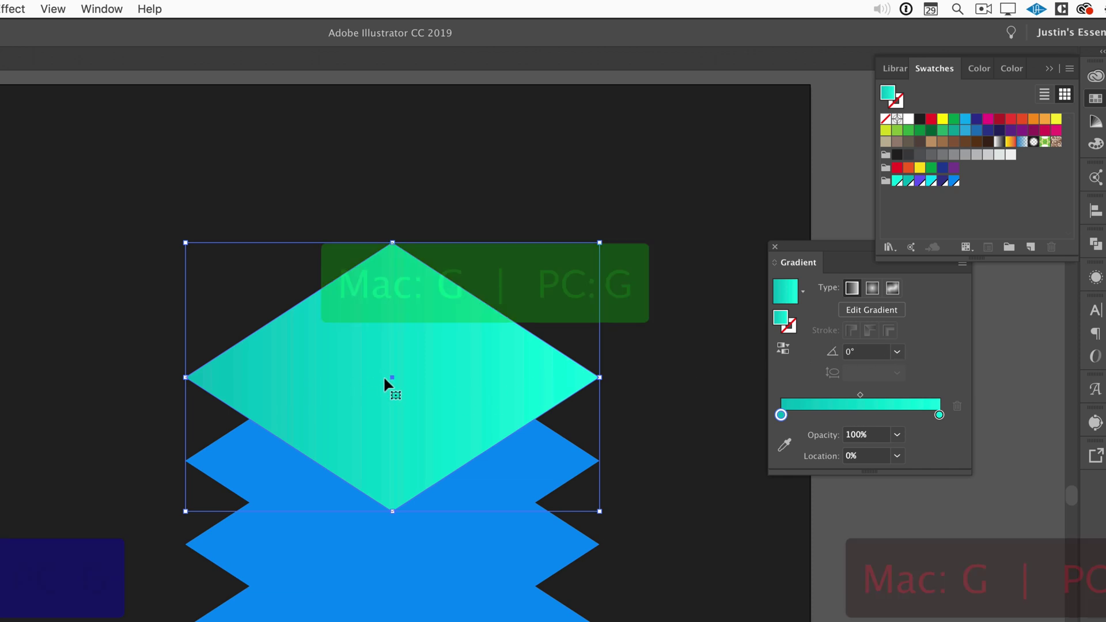
{"action": "key", "text": "g"}
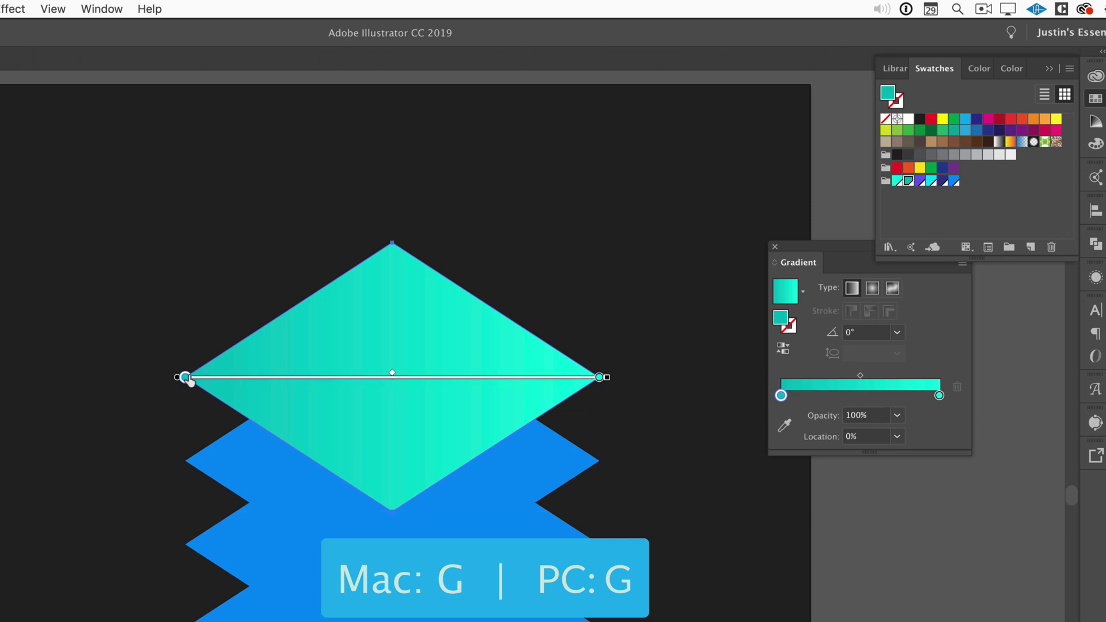
{"action": "mouse_move", "coordinate": [185, 377]}
{"action": "left_mouse_down"}
{"action": "mouse_move", "coordinate": [296, 378]}
{"action": "mouse_move", "coordinate": [281, 378]}
{"action": "left_mouse_up"}
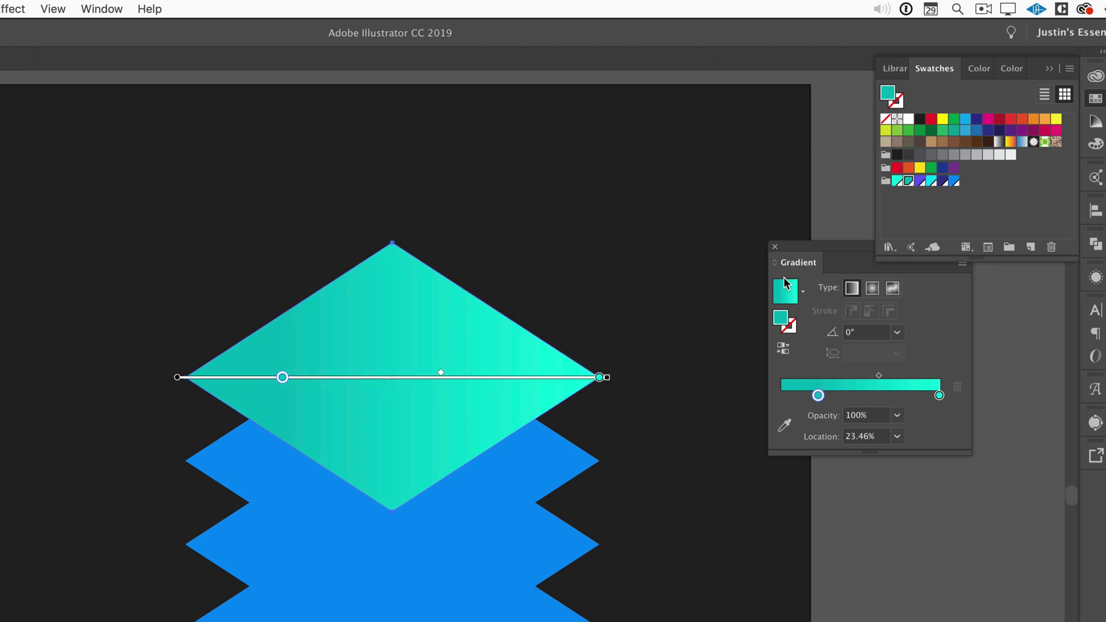
Step: Fill the second diamond with a cyan-to-purple gradient and bring it forward one level
{"action": "key", "text": "v"}
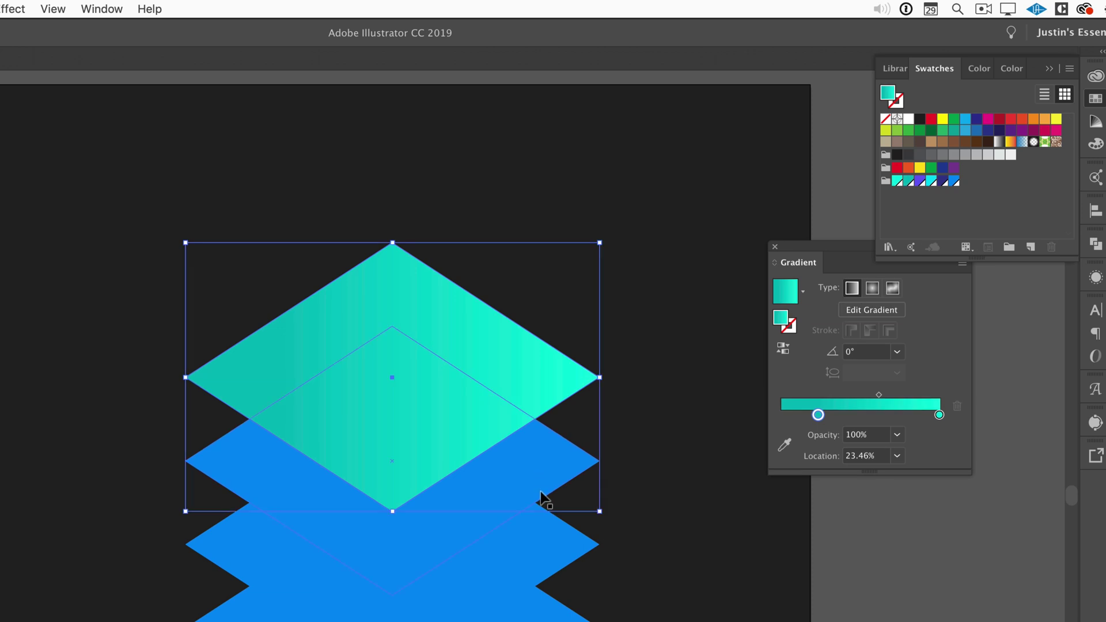
{"action": "left_click", "coordinate": [540, 481]}
{"action": "left_click", "coordinate": [540, 481]}
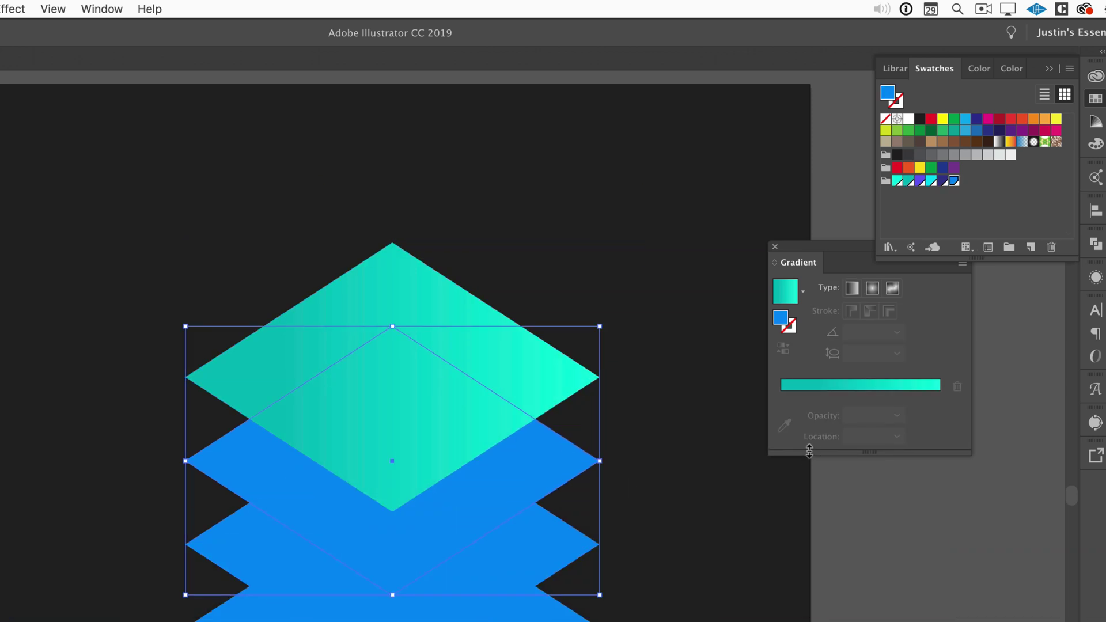
{"action": "left_click", "coordinate": [831, 385]}
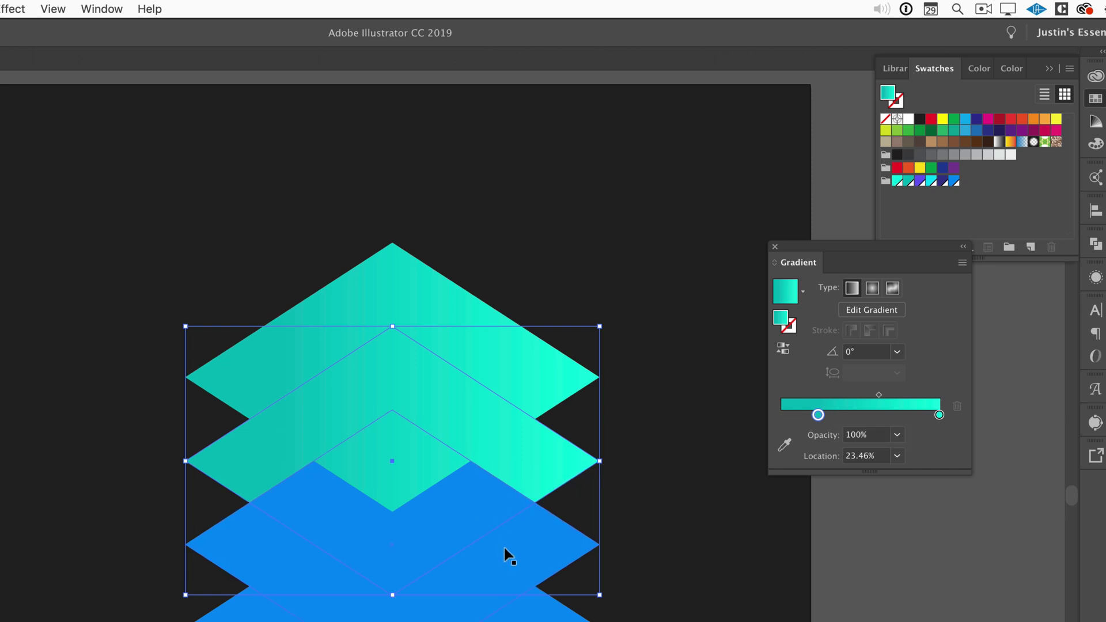
{"action": "key", "text": "g"}
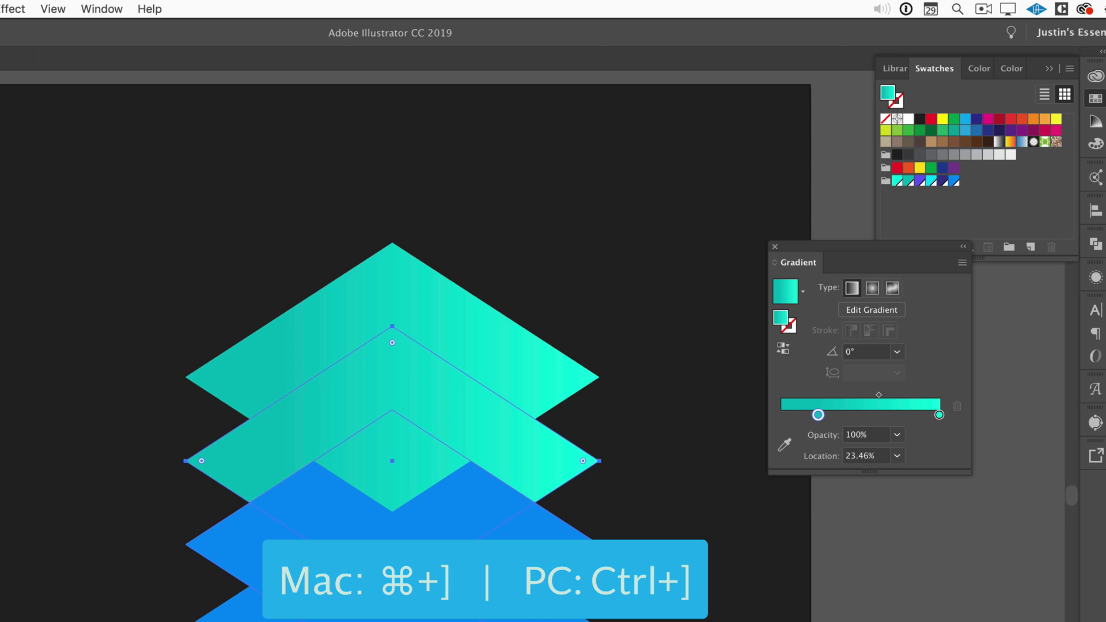
{"action": "key", "text": "ctrl+bracketright"}
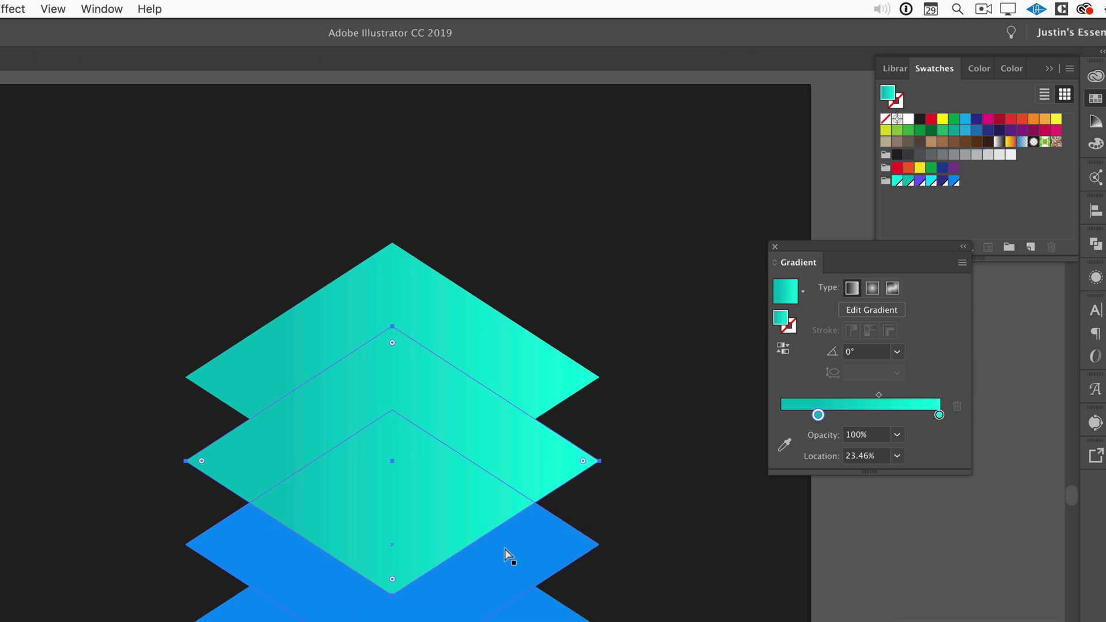
{"action": "key", "text": "v"}
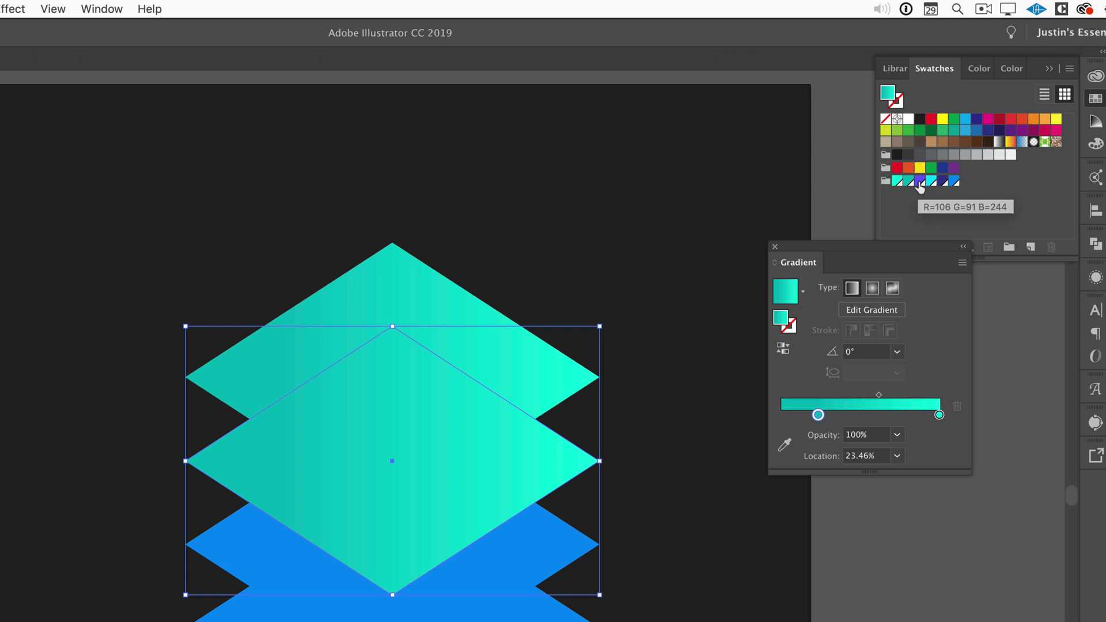
{"action": "left_click_drag", "start_coordinate": [920, 186], "coordinate": [939, 415]}
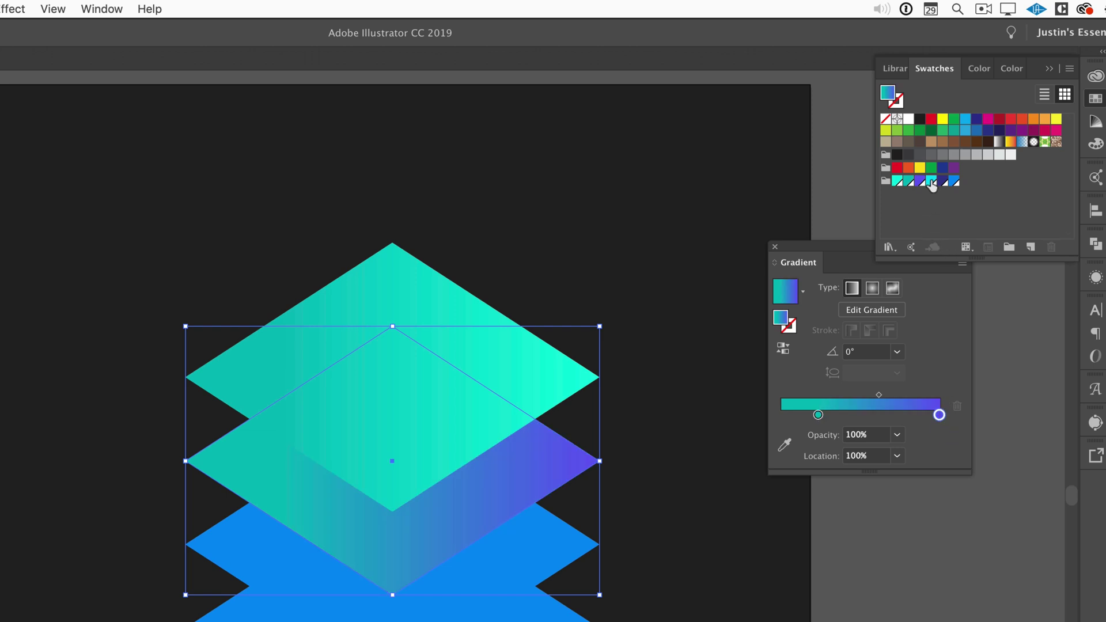
{"action": "left_click_drag", "start_coordinate": [932, 182], "coordinate": [818, 415]}
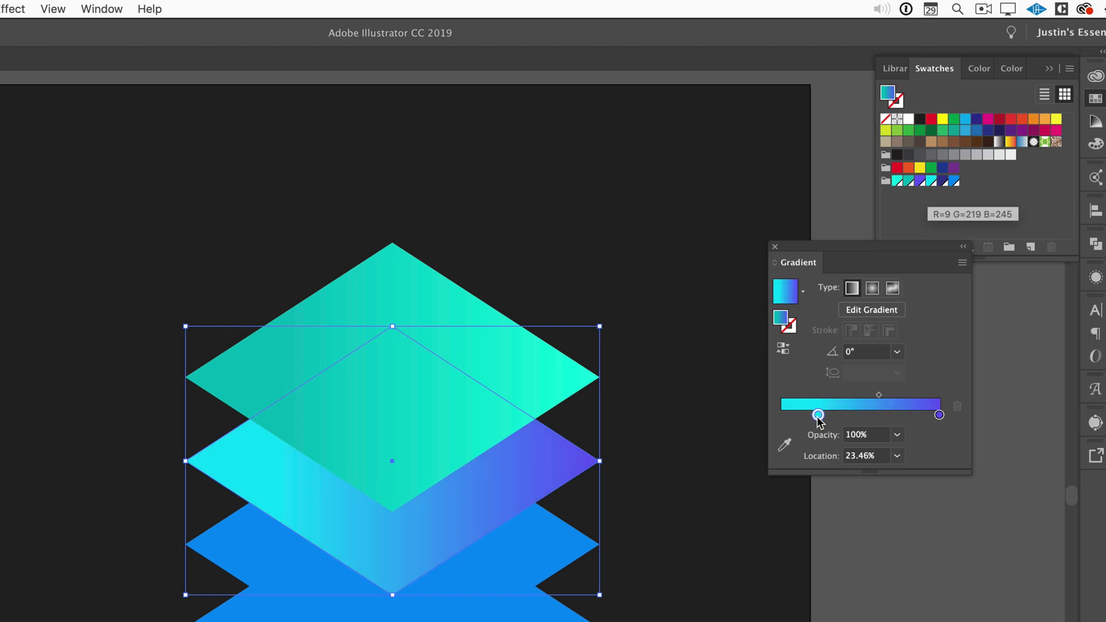
Step: Fill the third diamond with a bright blue-to-dark-navy gradient
{"action": "left_click", "coordinate": [545, 564]}
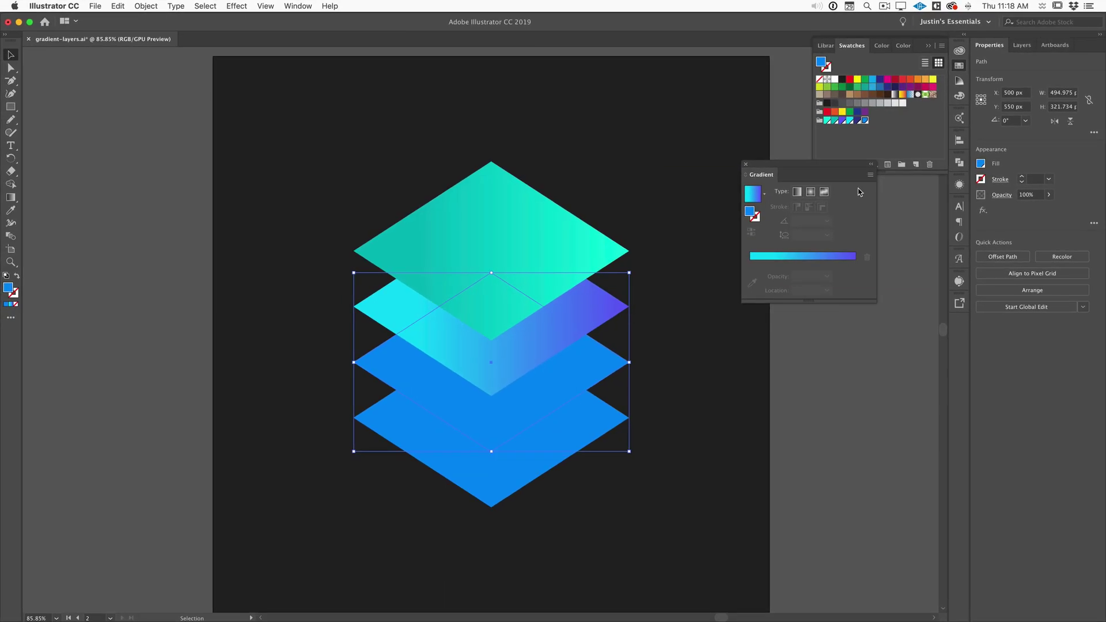
{"action": "left_click", "coordinate": [815, 261]}
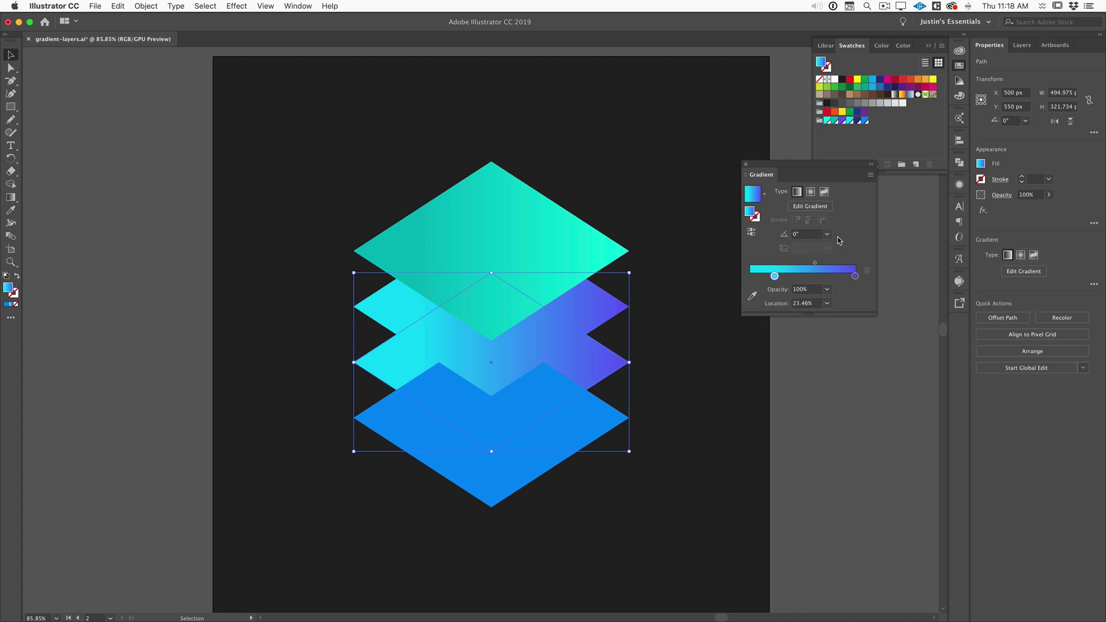
{"action": "left_click", "coordinate": [855, 120]}
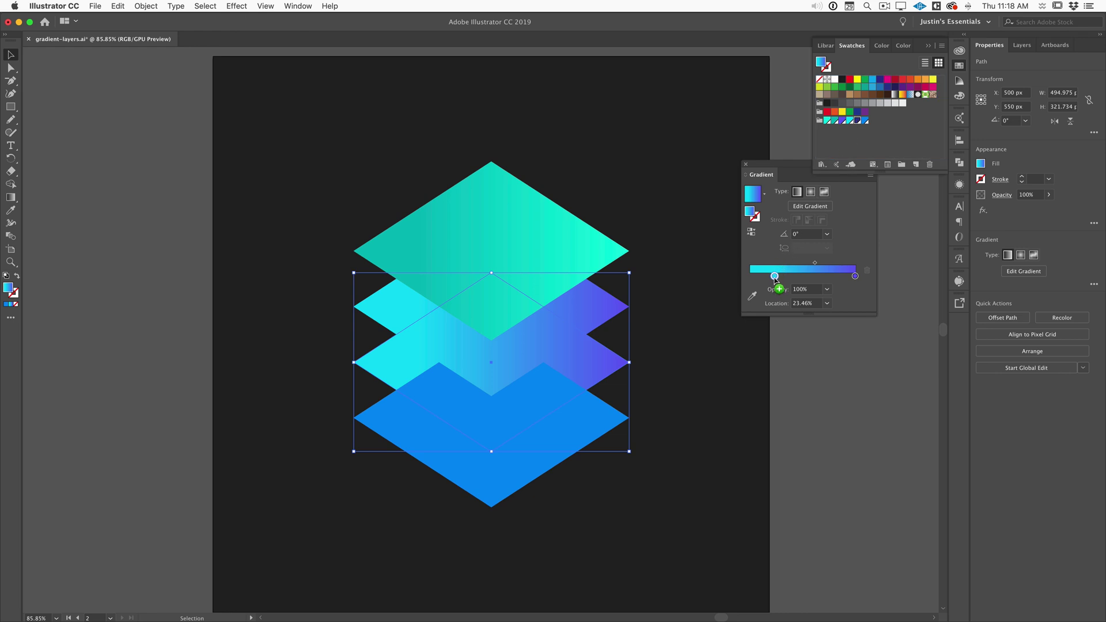
{"action": "left_click", "coordinate": [855, 276]}
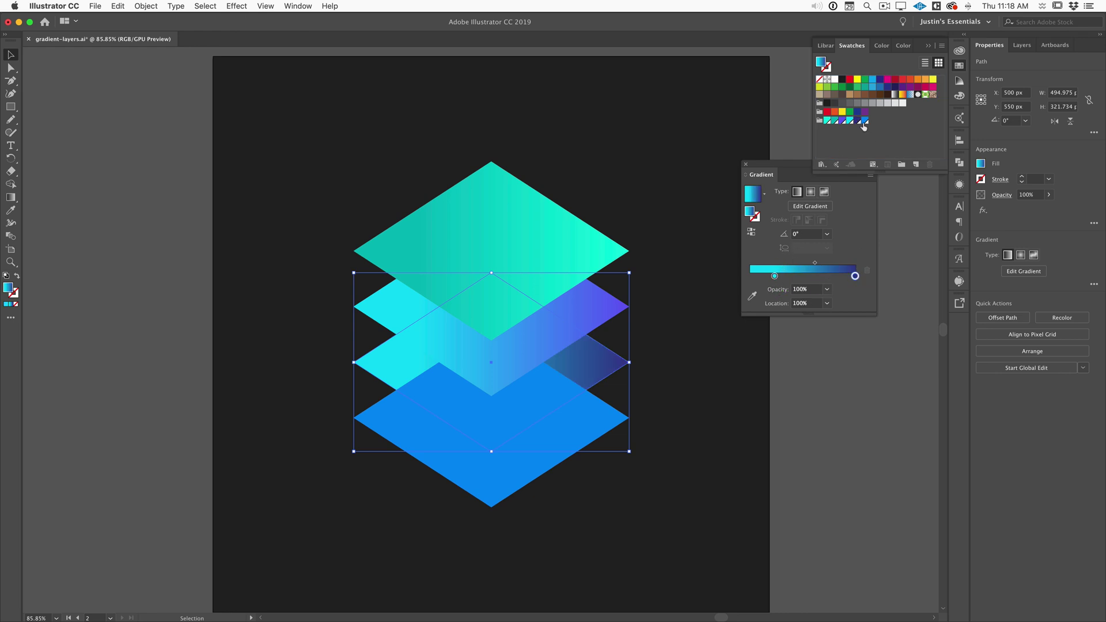
{"action": "left_click_drag", "start_coordinate": [864, 122], "coordinate": [774, 276]}
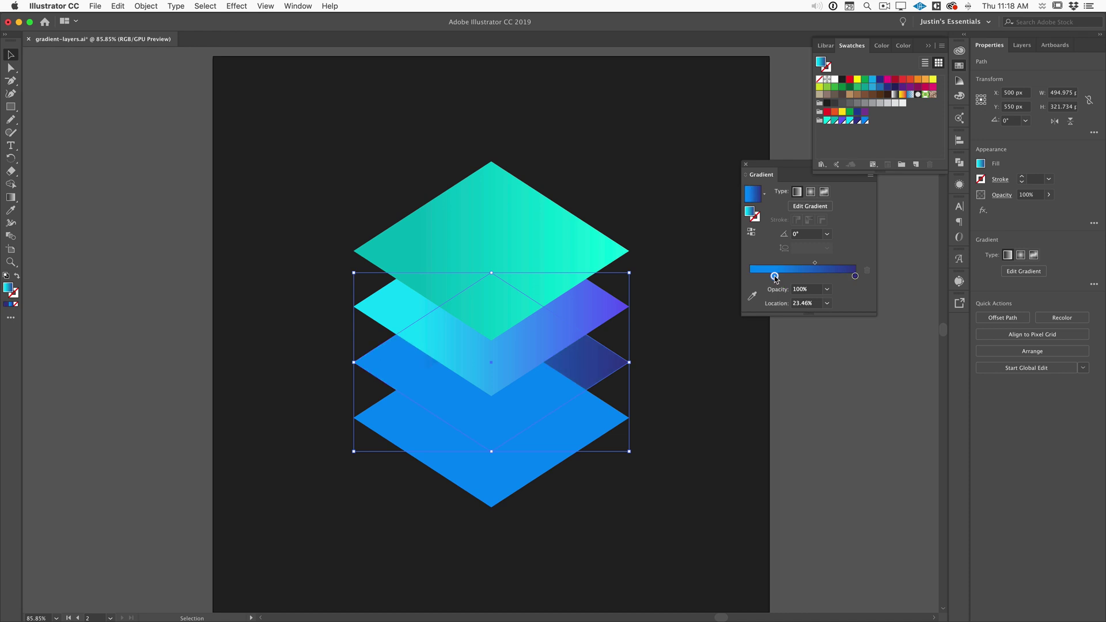
Step: Send the bottom diamond to the back with Arrange > Send to Back
{"action": "left_click", "coordinate": [588, 432]}
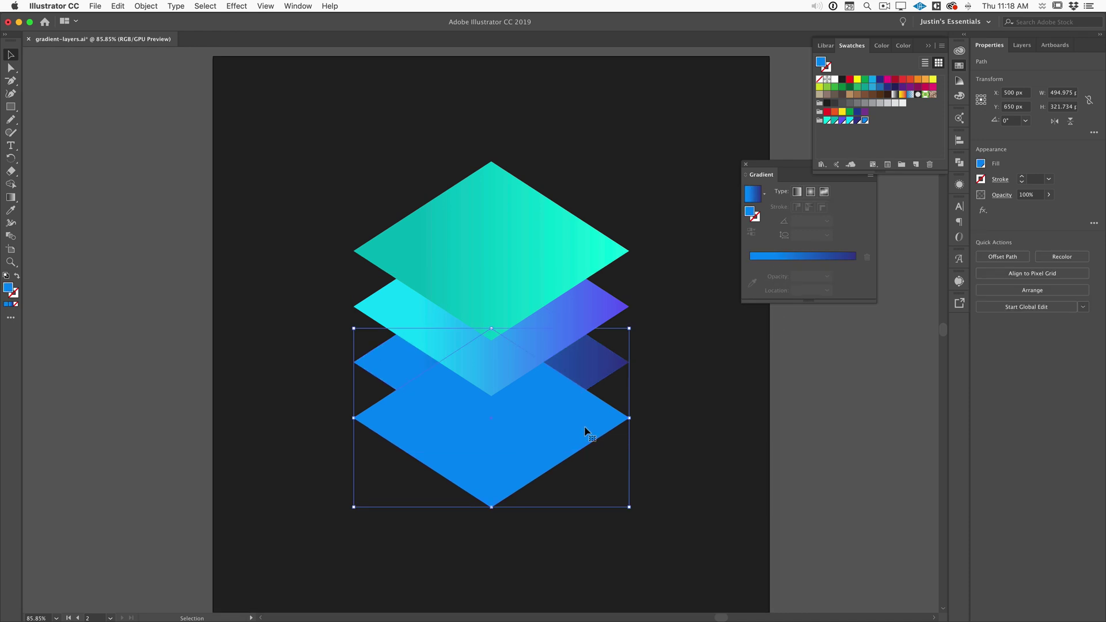
{"action": "right_click", "coordinate": [579, 429]}
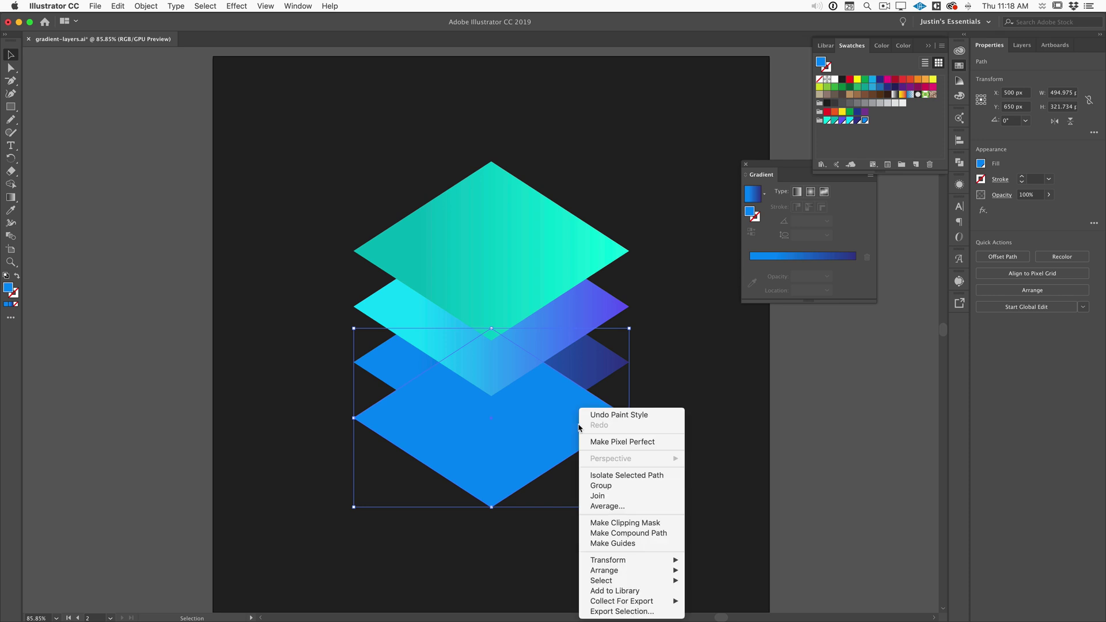
{"action": "mouse_move", "coordinate": [632, 571]}
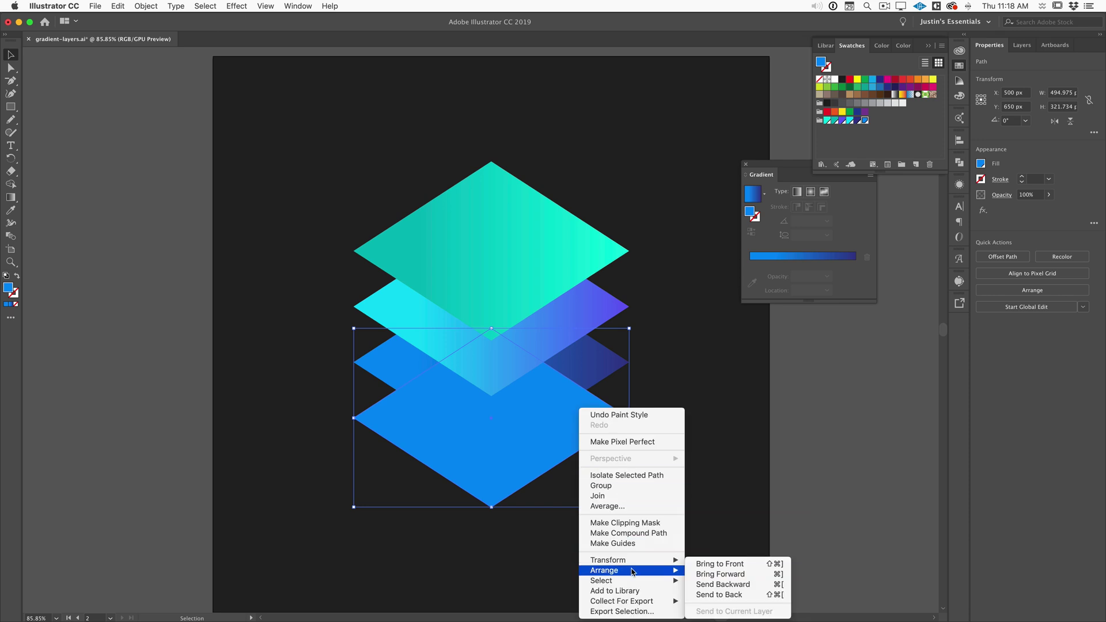
{"action": "left_click", "coordinate": [725, 595]}
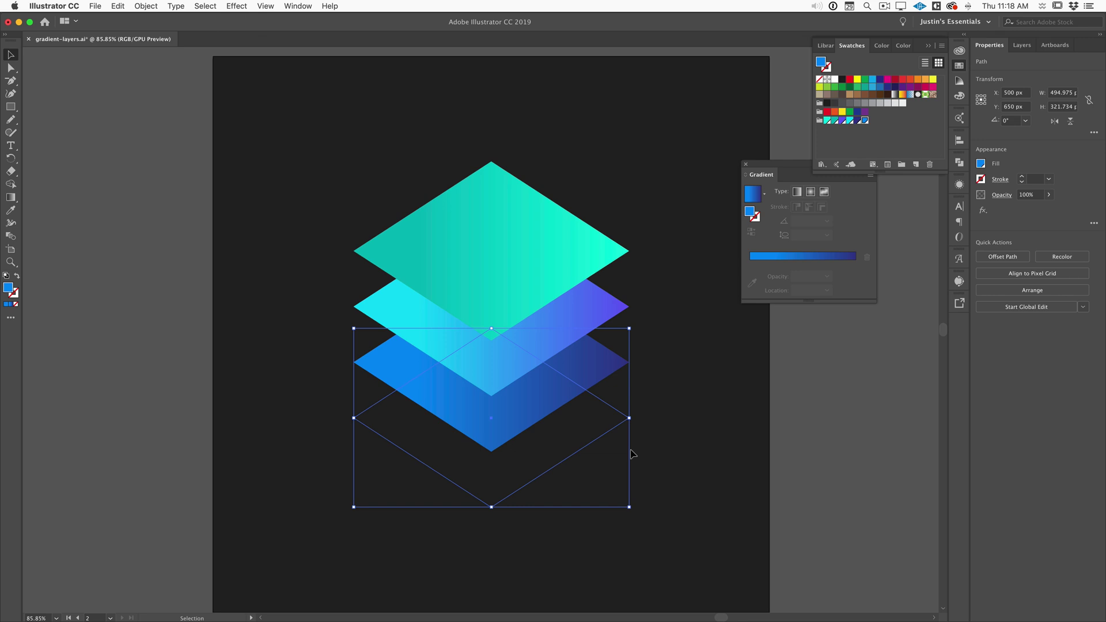
Step: Bring the bottom diamond forward one level and give it a blue-to-navy gradient fill
{"action": "key", "text": "a"}
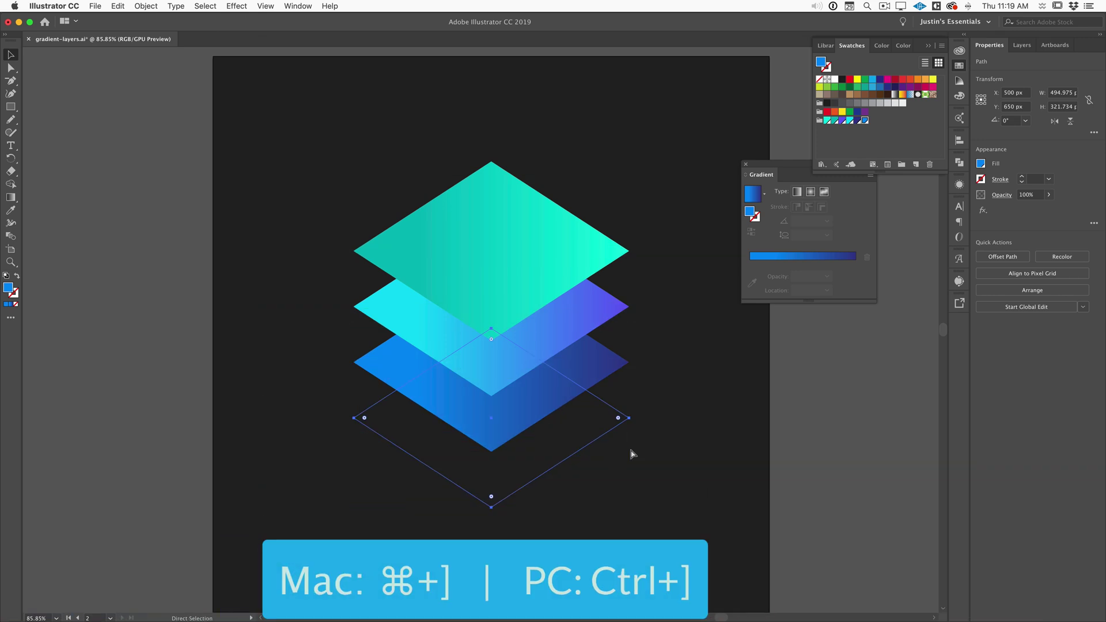
{"action": "key", "text": "v"}
{"action": "key", "text": "super+bracketright"}
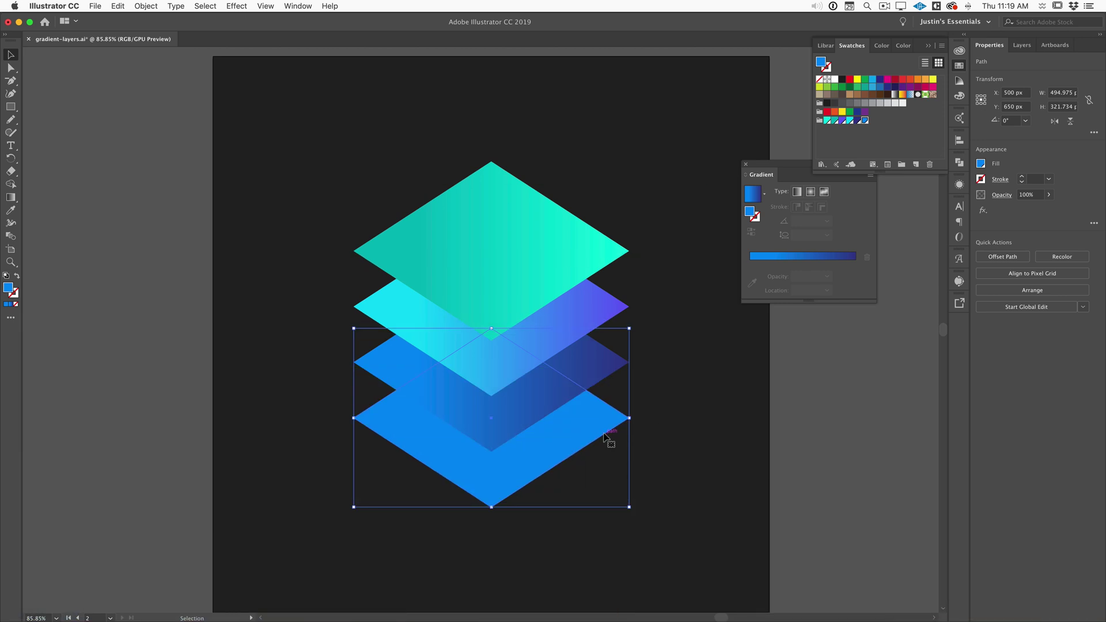
{"action": "left_click", "coordinate": [824, 262]}
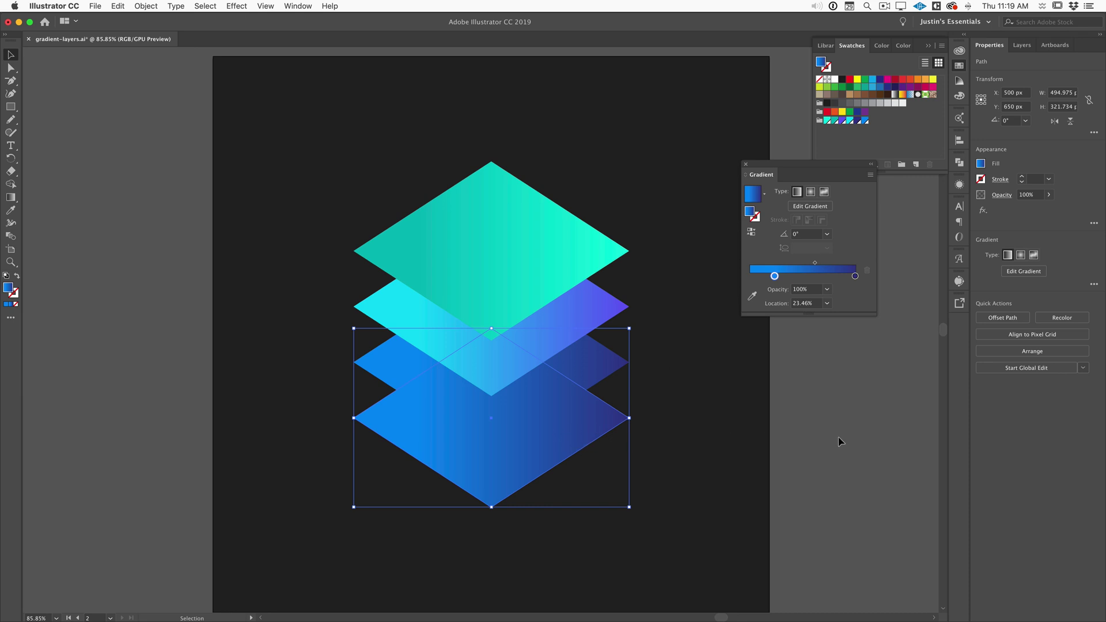
{"action": "left_click", "coordinate": [556, 252]}
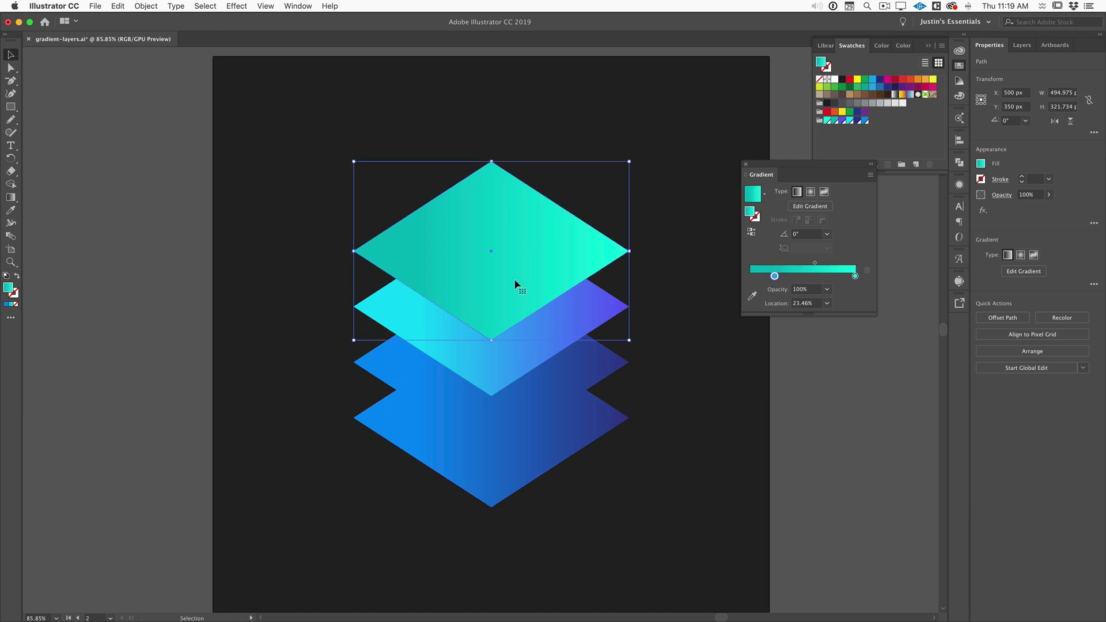
Step: Set the second, third and bottom diamonds' opacity to 75%, 50% and 25%
{"action": "left_click", "coordinate": [580, 317]}
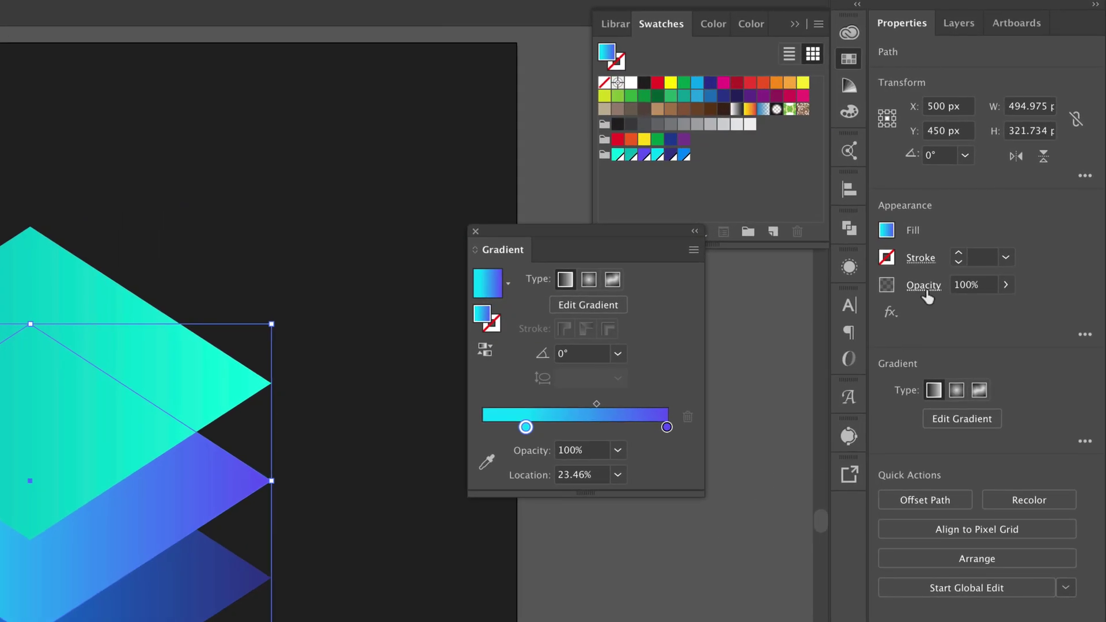
{"action": "left_click", "coordinate": [1005, 287]}
{"action": "left_click_drag", "start_coordinate": [1002, 308], "coordinate": [985, 313]}
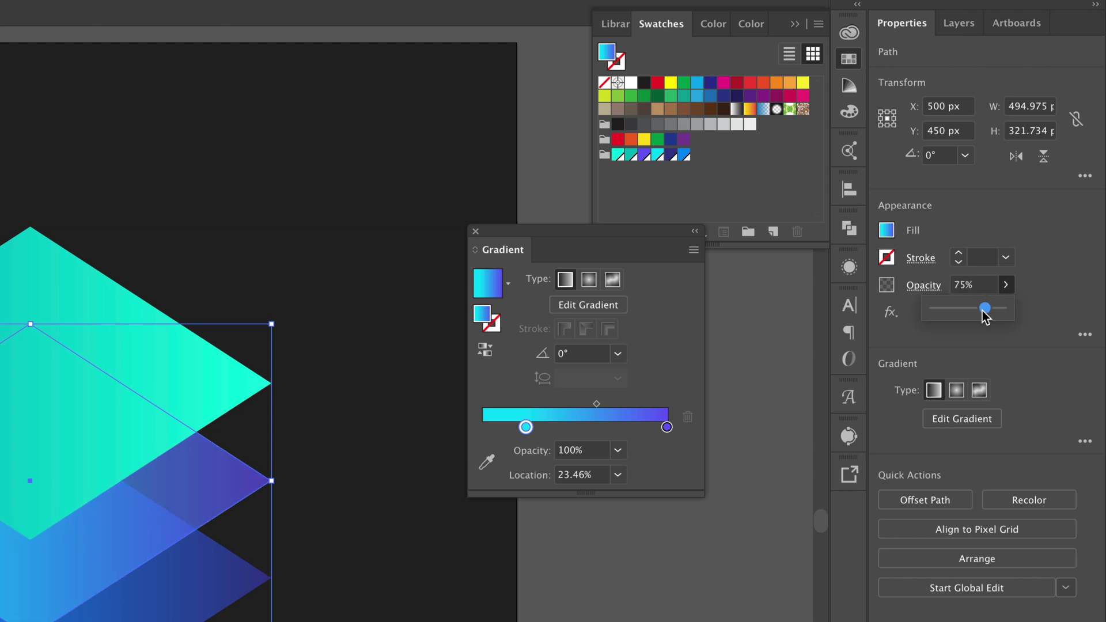
{"action": "left_click", "coordinate": [236, 601]}
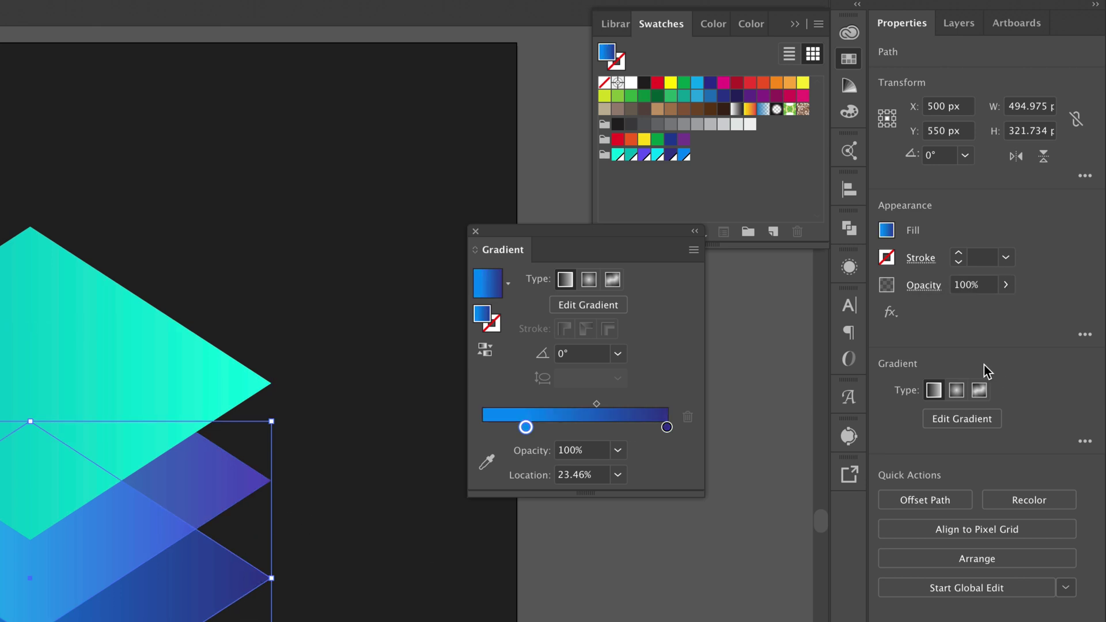
{"action": "left_click", "coordinate": [1004, 284]}
{"action": "left_click_drag", "start_coordinate": [1003, 308], "coordinate": [957, 314]}
{"action": "left_click", "coordinate": [144, 604]}
{"action": "left_click", "coordinate": [1006, 284]}
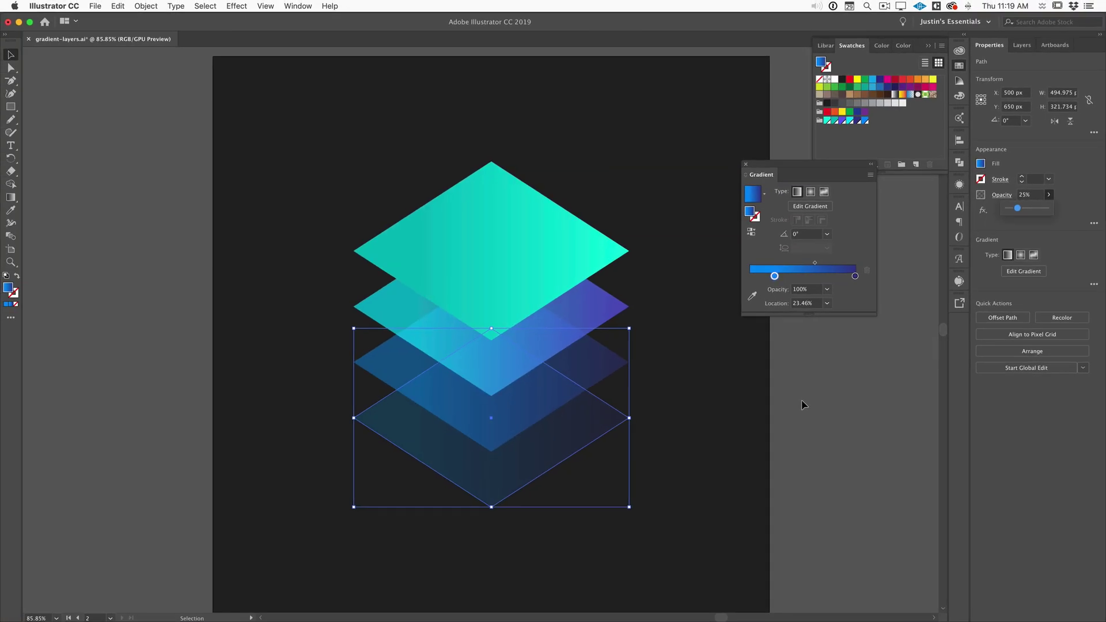
{"action": "left_click", "coordinate": [804, 405]}
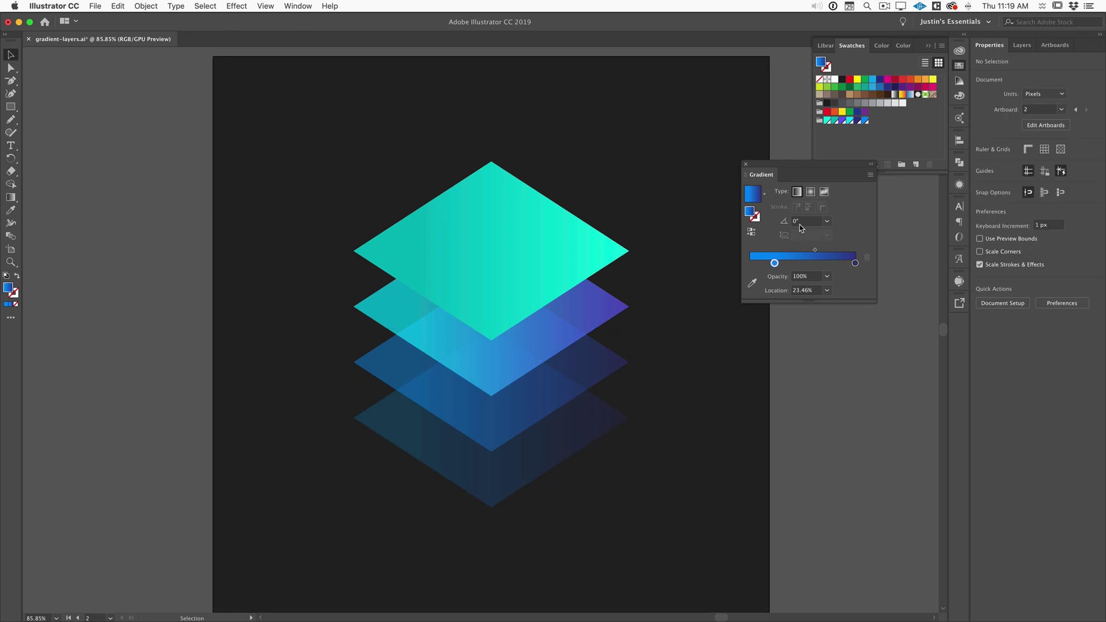
Step: Move all four diamonds about 39 px down together, then fit the artboard in the window
{"action": "left_click_drag", "start_coordinate": [759, 169], "coordinate": [812, 227]}
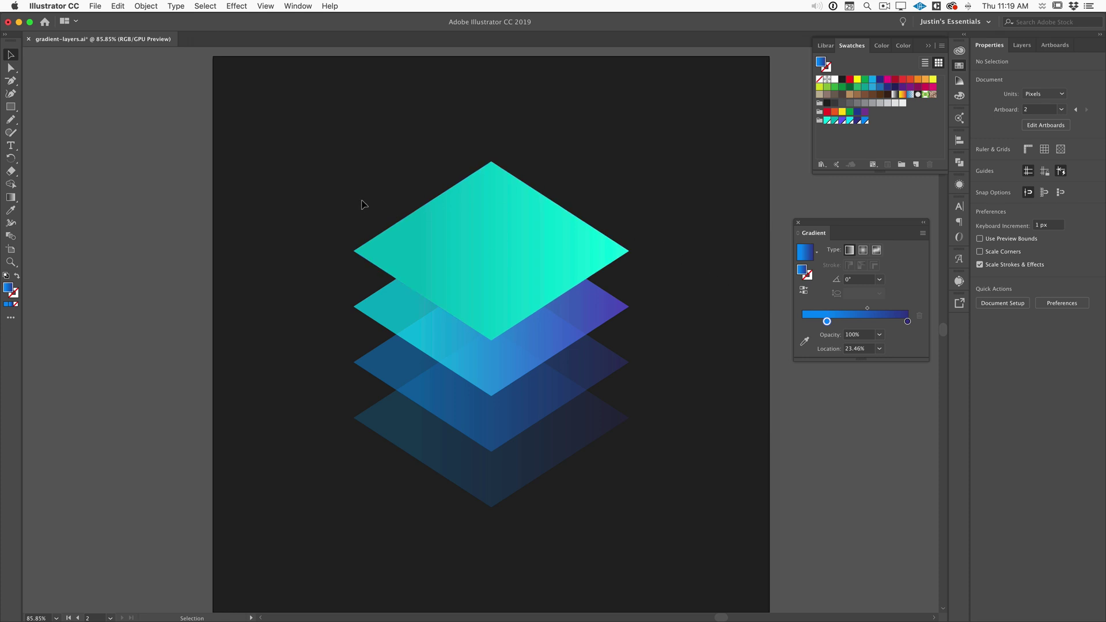
{"action": "left_click_drag", "start_coordinate": [352, 189], "coordinate": [574, 458]}
{"action": "left_click_drag", "start_coordinate": [531, 284], "coordinate": [530, 305]}
{"action": "left_click", "coordinate": [674, 334]}
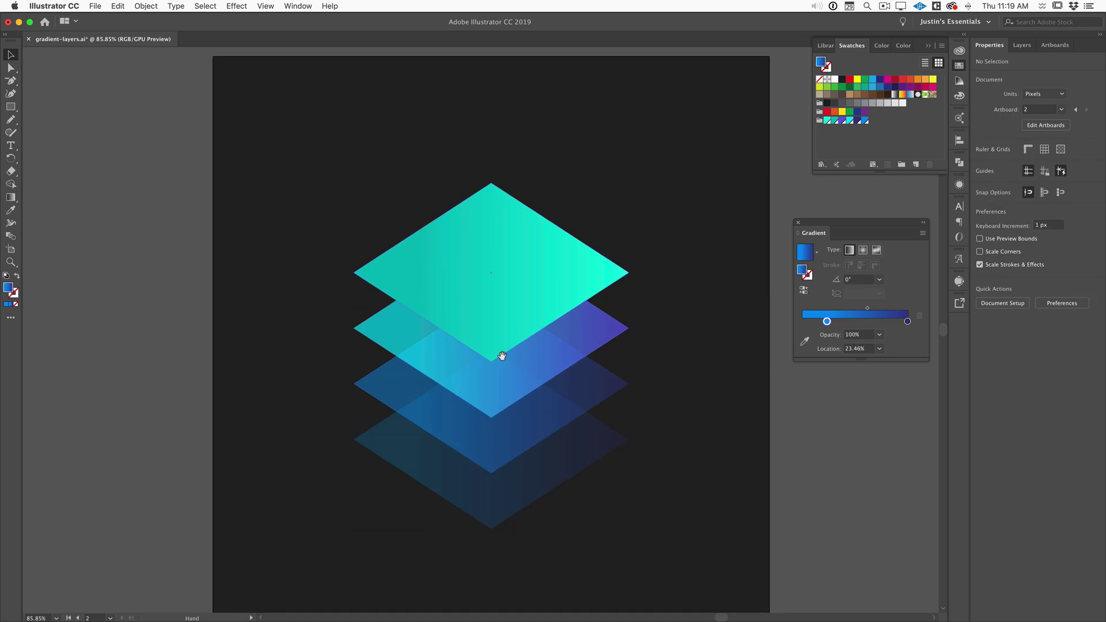
{"action": "left_click_drag", "start_coordinate": [478, 356], "coordinate": [546, 318]}
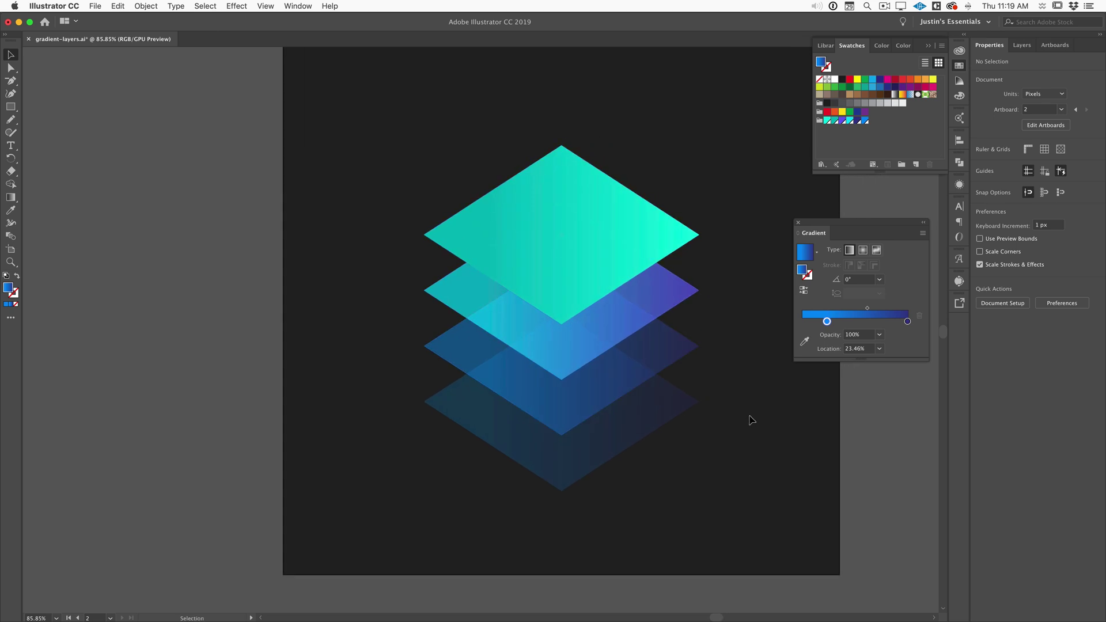
{"action": "key", "text": "super+0"}
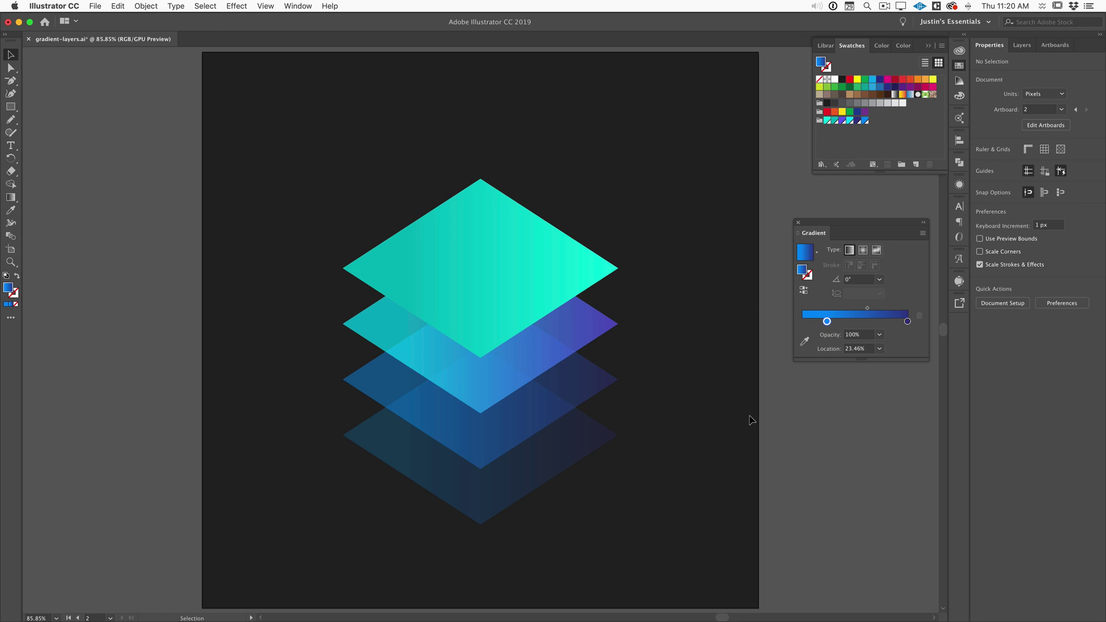